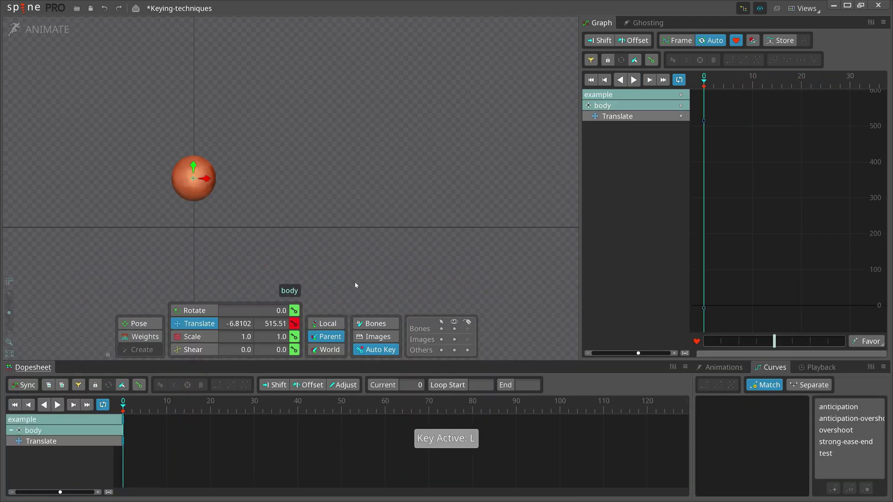
# Step: Hold the body's starting translation with a key at frame 10, and move the body horizontally to X about 2073 at frame 30
pyautogui.click(166, 407)
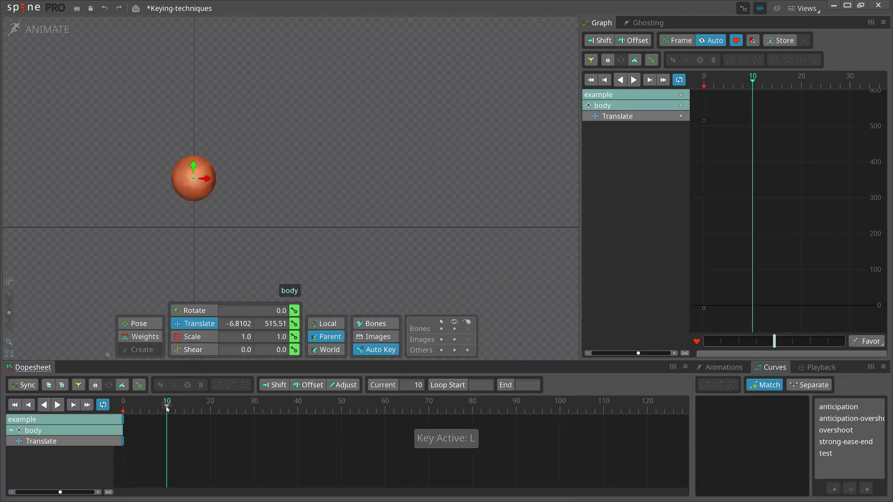
pyautogui.press('l')
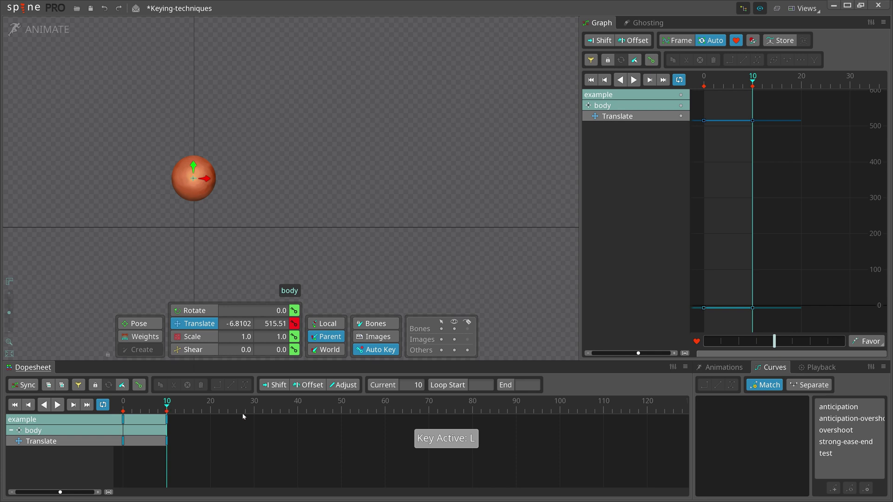
pyautogui.click(253, 407)
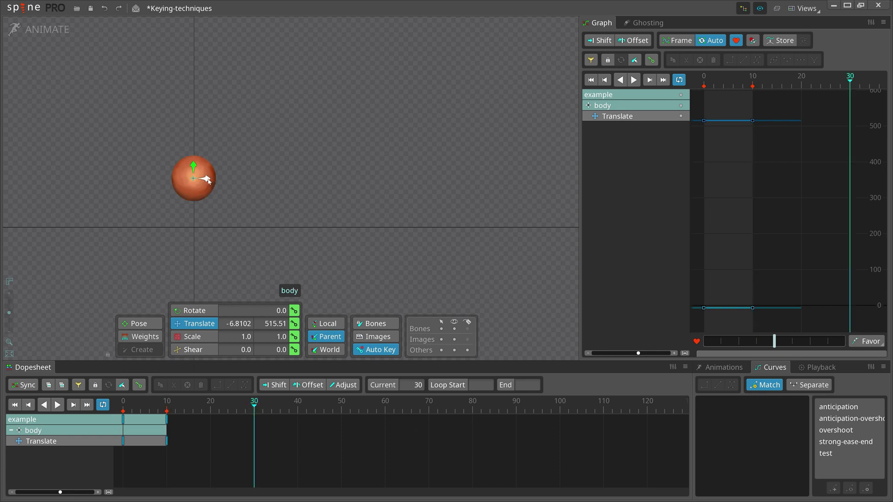
pyautogui.moveTo(207, 180); pyautogui.dragTo(405, 198)
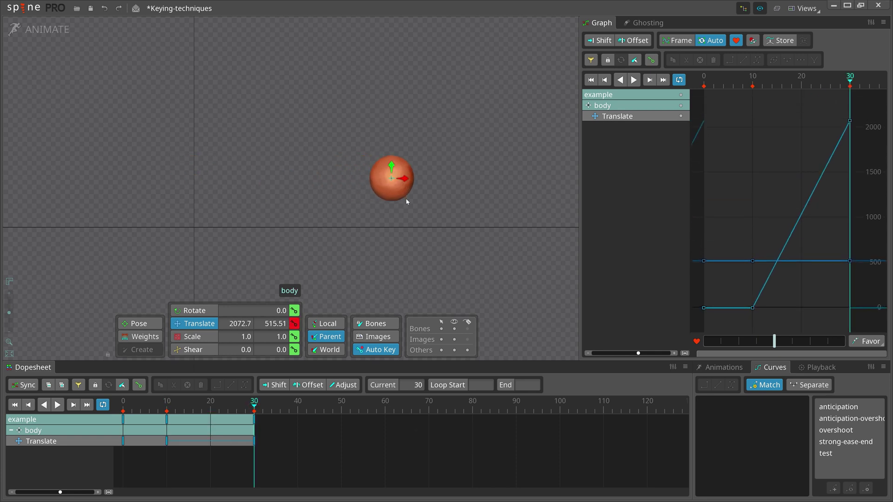
# Step: Separate the body bone's Translate timeline into independent X and Y timelines
pyautogui.hotkey('alt', 't')
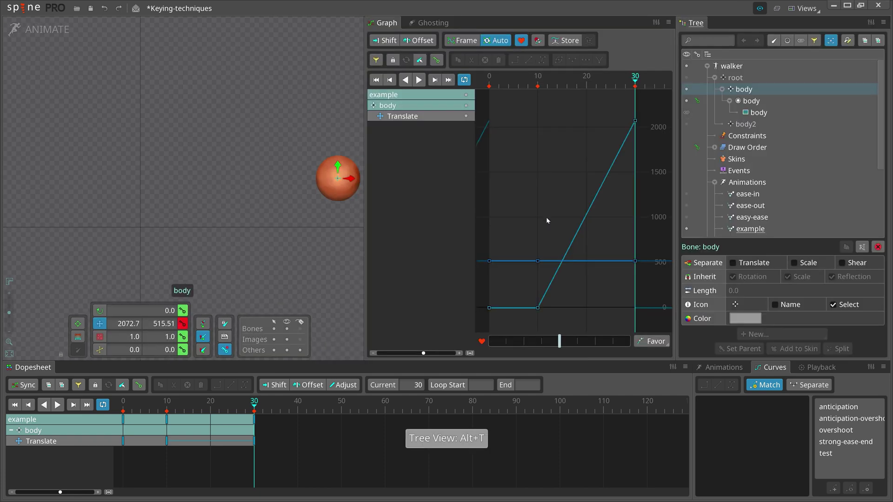
pyautogui.click(738, 263)
pyautogui.hotkey('alt', 't')
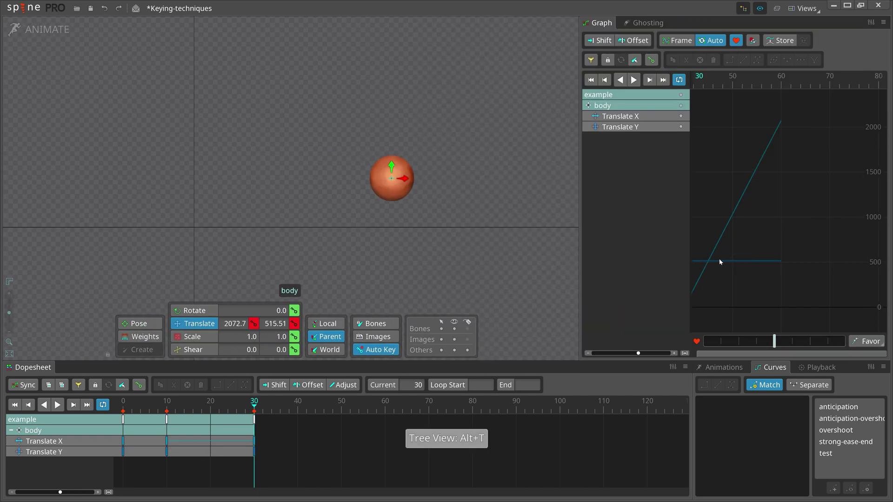
# Step: At frame 30, raise the body to Y about 1094 and rotate it to about -87 degrees
pyautogui.moveTo(392, 158); pyautogui.dragTo(399, 112)
pyautogui.press('c')
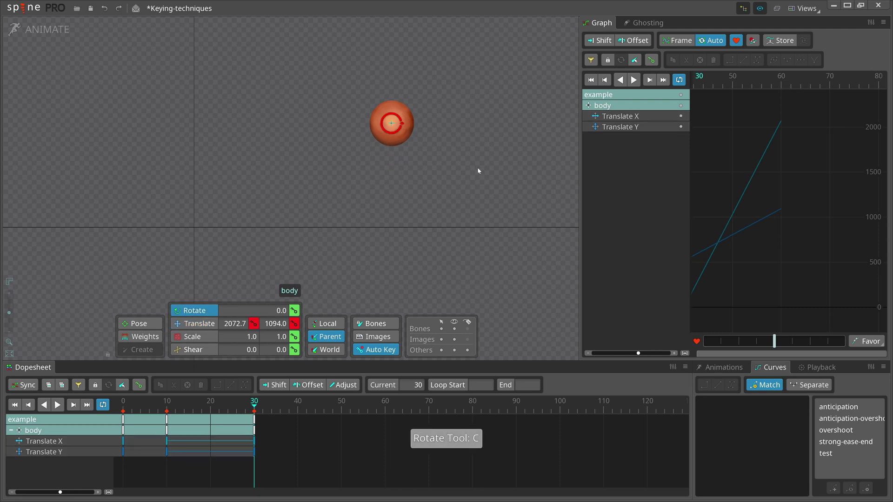
pyautogui.moveTo(477, 167); pyautogui.dragTo(357, 222)
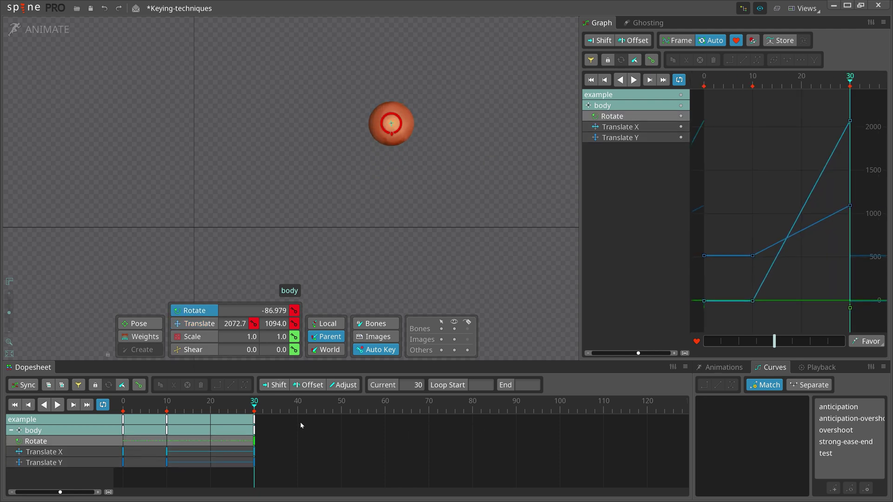
# Step: Key the body's rotation at frame 10, hold the end pose by keying all shown timelines at frame 40, and preview the animation
pyautogui.press('s')
pyautogui.press('l')
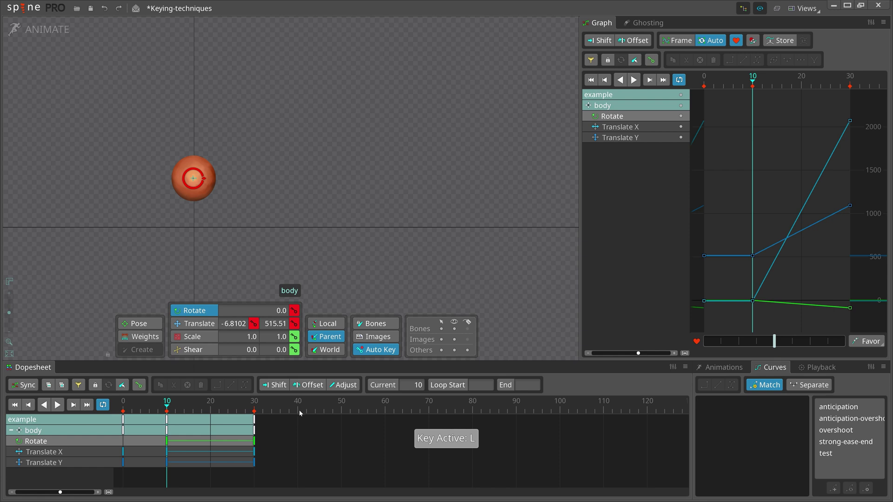
pyautogui.click(298, 409)
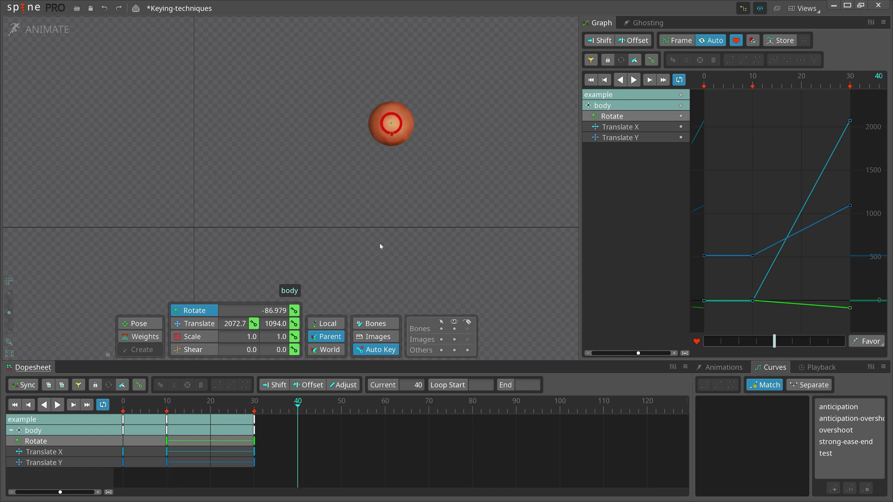
pyautogui.hotkey('ctrl', 'shift', 'l')
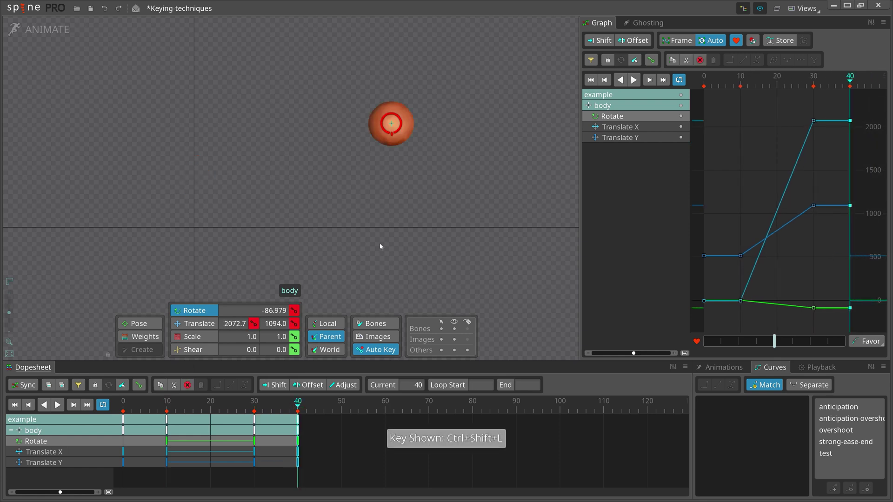
pyautogui.press('space')
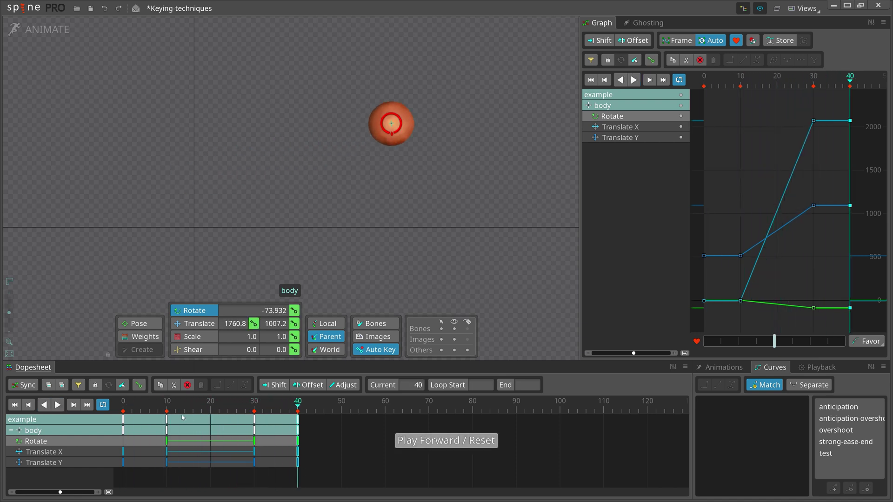
# Step: Set the body's keys at frame 10 to Bezier curves and play back the smoothed motion
pyautogui.click(166, 419)
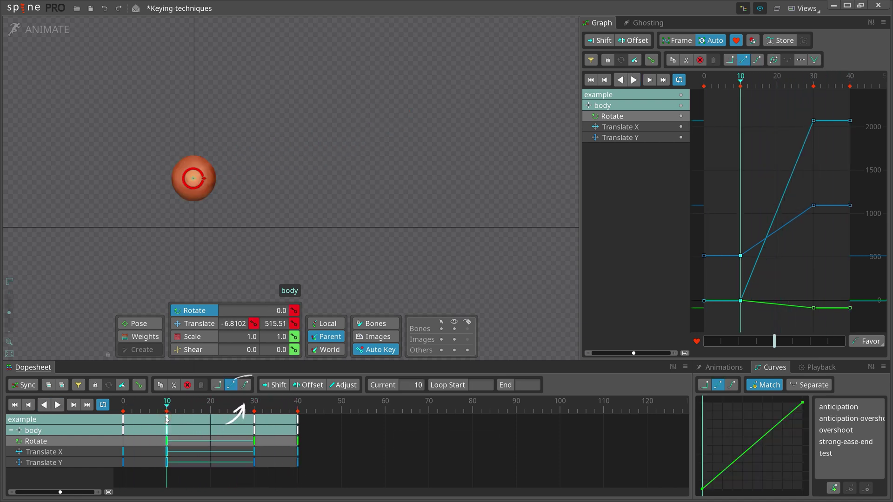
pyautogui.click(245, 385)
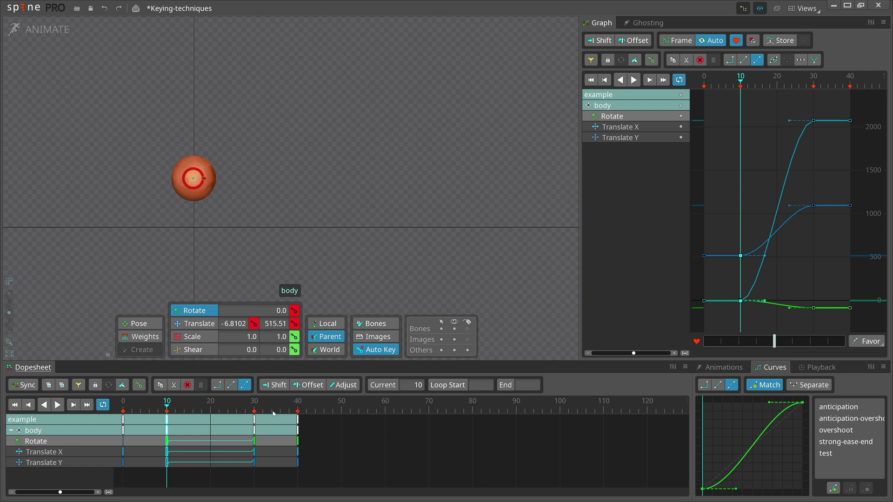
pyautogui.press('l')
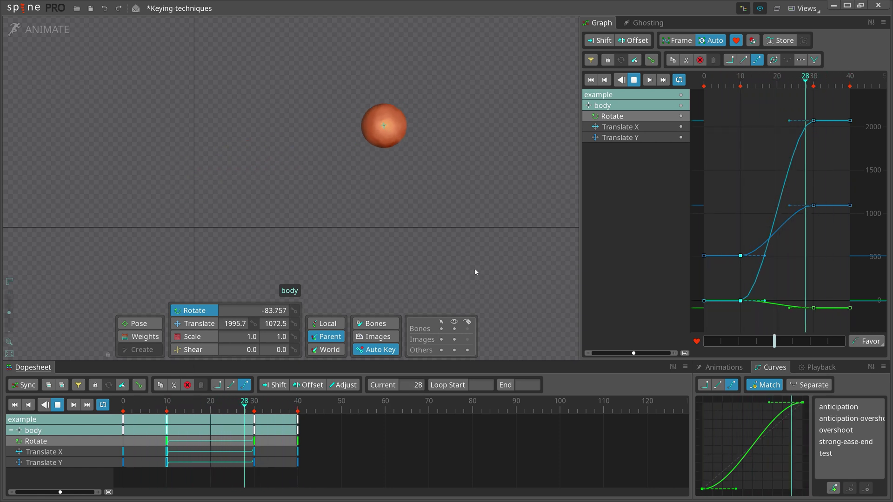
pyautogui.press('l')
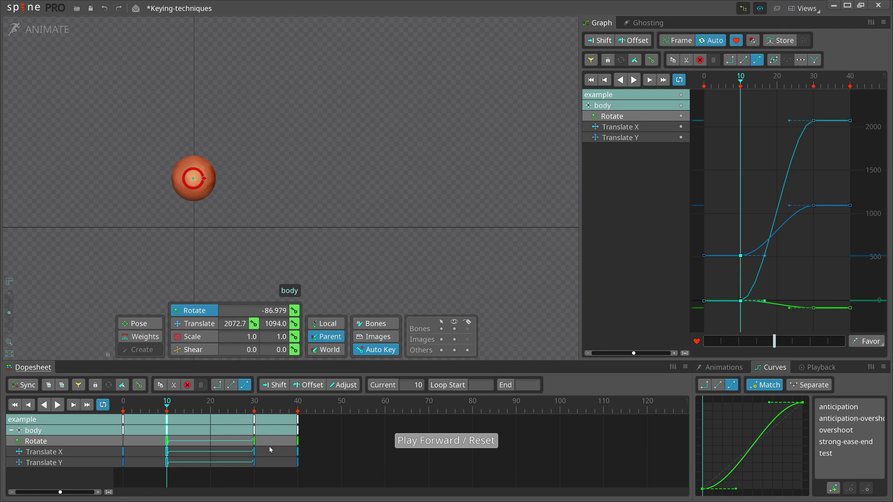
# Step: Key all shown timelines on an in-between pose near the end of the move, place the keys at frame 20, and preview
pyautogui.moveTo(257, 406); pyautogui.dragTo(211, 423)
pyautogui.hotkey('ctrl', 'shift', 'l')
pyautogui.press('l')
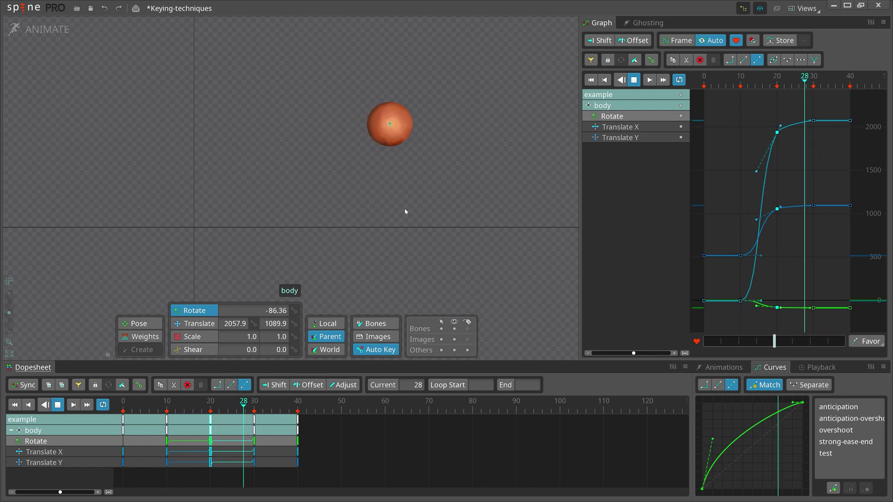
# Step: Store the current graph curves as a reference and delete the body's keys at frame 20
pyautogui.hotkey('shift', 'd')
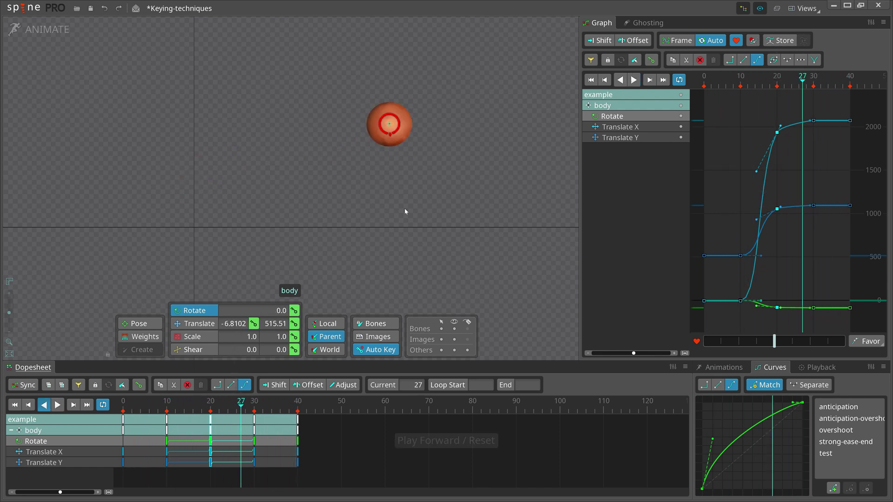
pyautogui.click(783, 41)
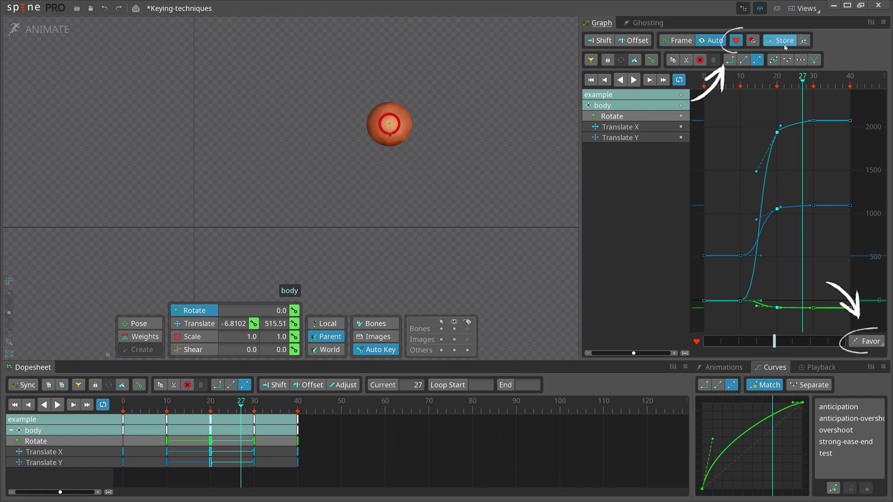
pyautogui.click(211, 419)
pyautogui.press('Delete')
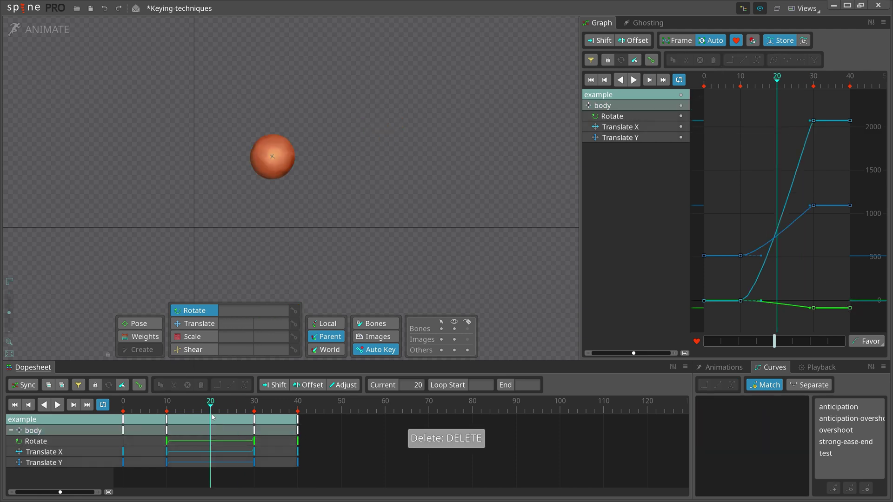
# Step: Create frame 20 keys by strongly favoring the next pose, set their Bezier handles to auto, and play back the motion
pyautogui.moveTo(775, 346); pyautogui.dragTo(835, 345)
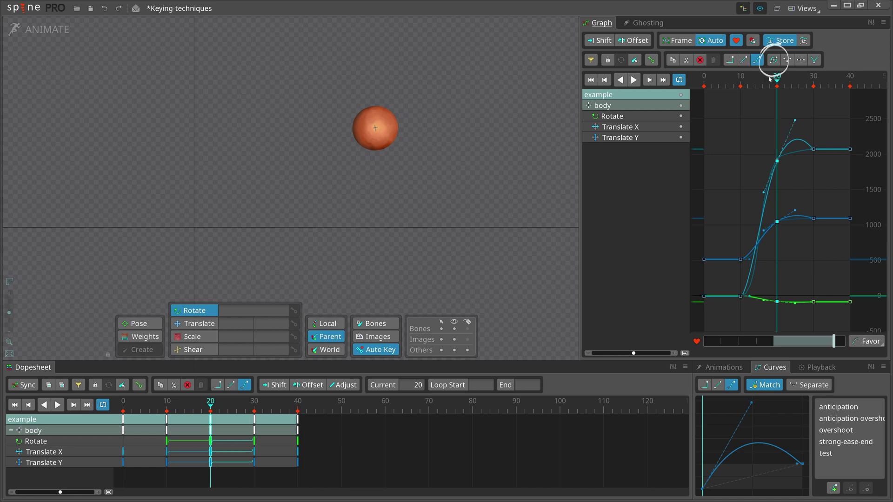
pyautogui.click(774, 60)
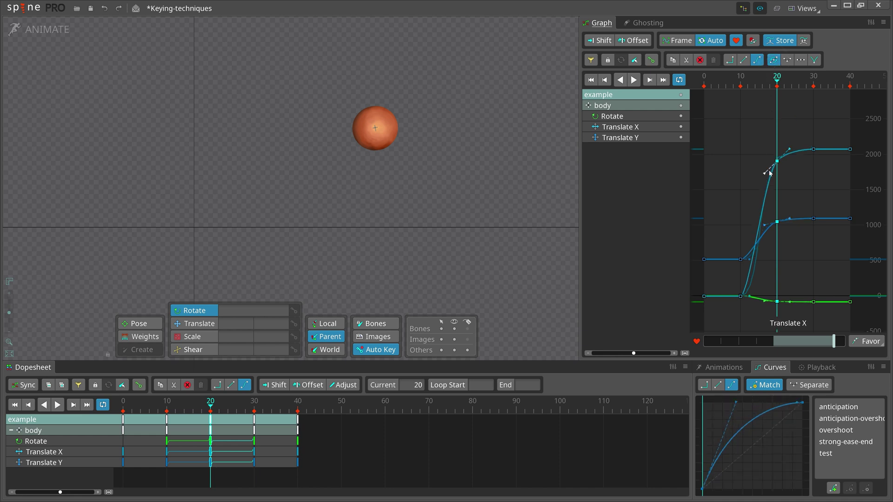
pyautogui.press('l')
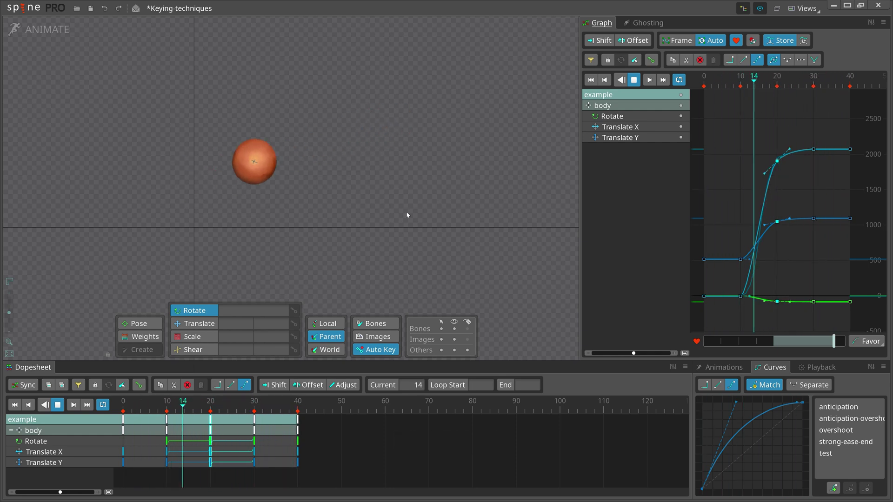
pyautogui.press('l')
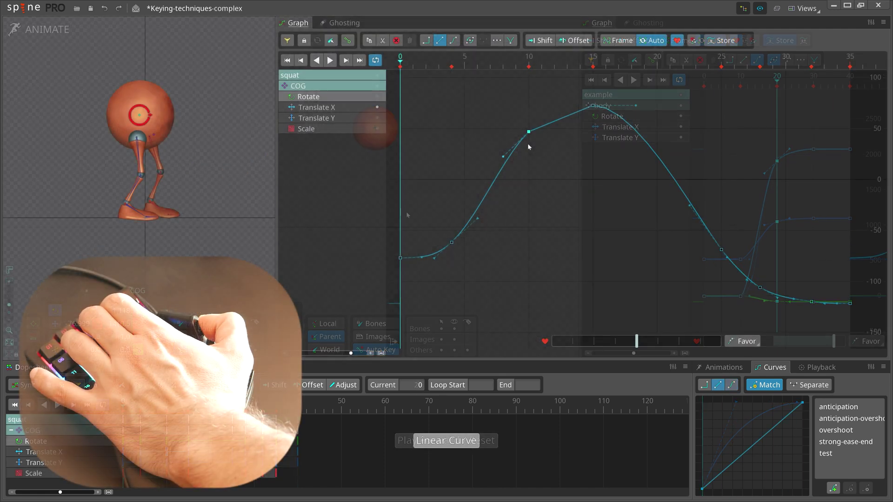
# Step: Try the Bezier, auto-handle and linear curve options on the COG's Translate X key at frame 10 of the squat animation
pyautogui.press('f')
pyautogui.press('a')
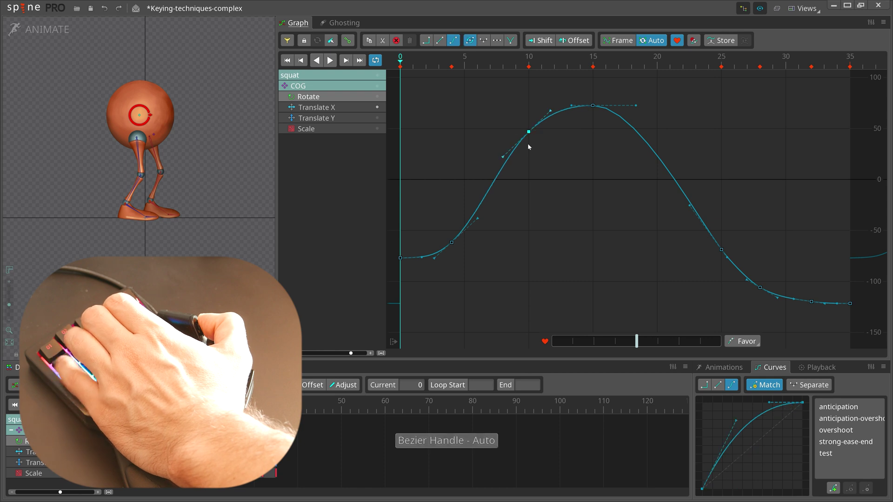
pyautogui.press('b')
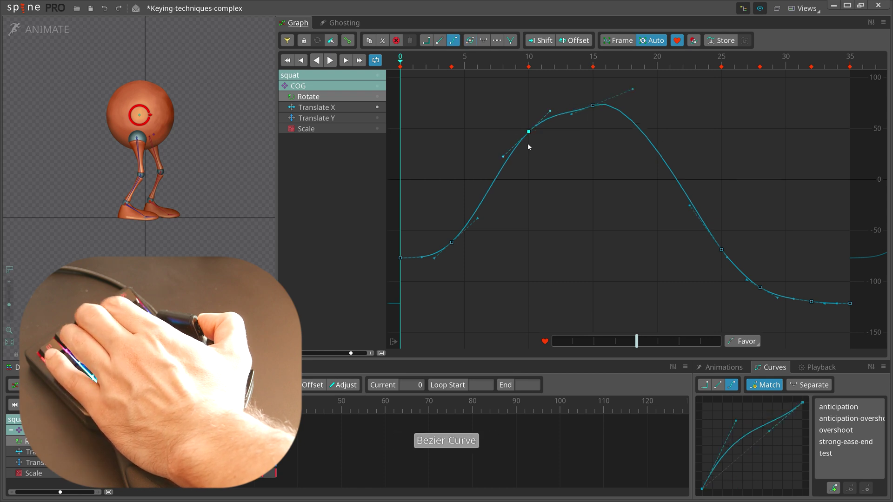
pyautogui.press('l')
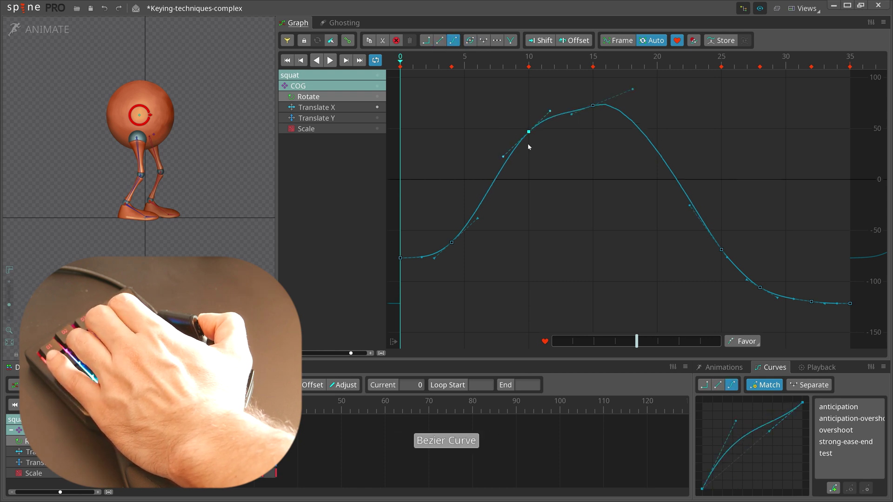
pyautogui.press('f')
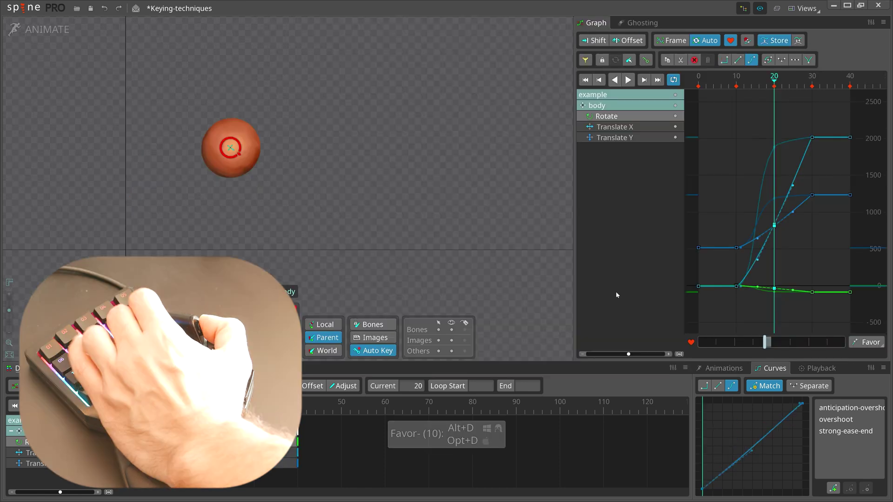
# Step: Favor the body's frame 20 keys toward the previous pose, and push them repeatedly toward the next pose in increments of 10
pyautogui.hotkey('alt', 'd')
pyautogui.hotkey('alt', 'pagedown')
pyautogui.hotkey('alt', 'pagedown')
pyautogui.hotkey('alt', 'pagedown')
pyautogui.hotkey('alt', 'pagedown')
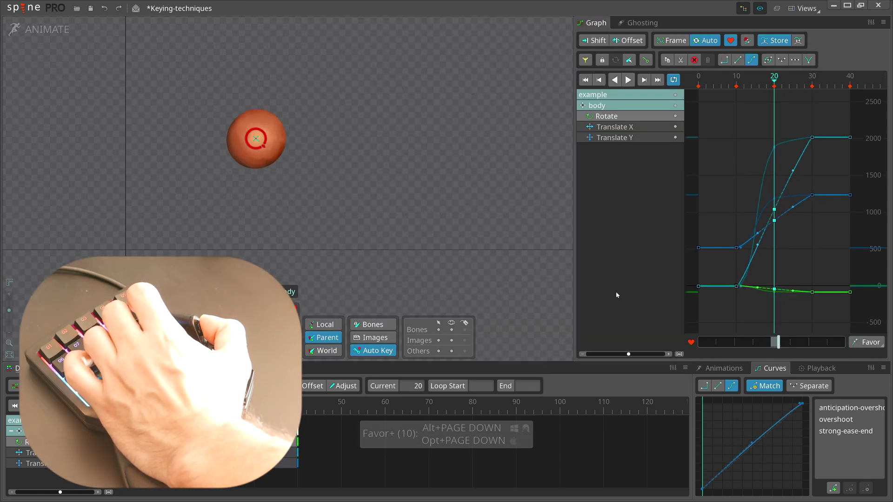
pyautogui.hotkey('alt', 'pagedown')
pyautogui.hotkey('alt', 'pagedown')
pyautogui.hotkey('alt', 'pagedown')
pyautogui.hotkey('alt', 'pagedown')
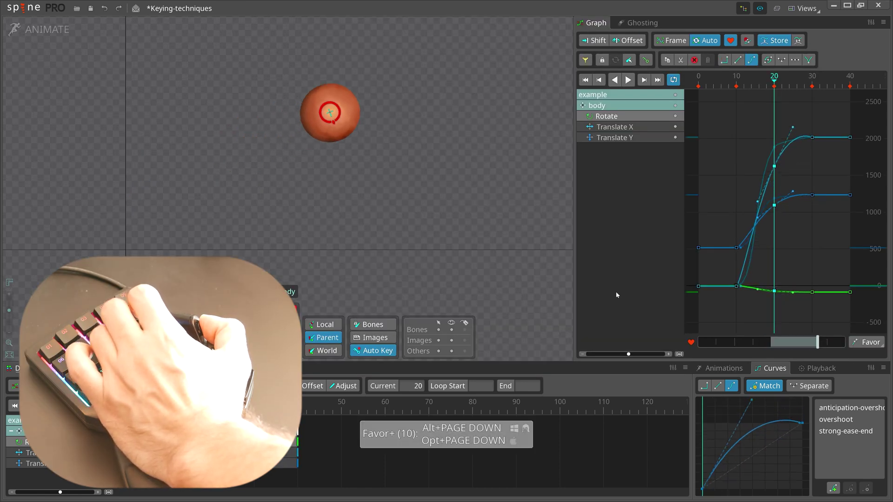
pyautogui.hotkey('alt', 'pagedown')
pyautogui.hotkey('alt', 'pagedown')
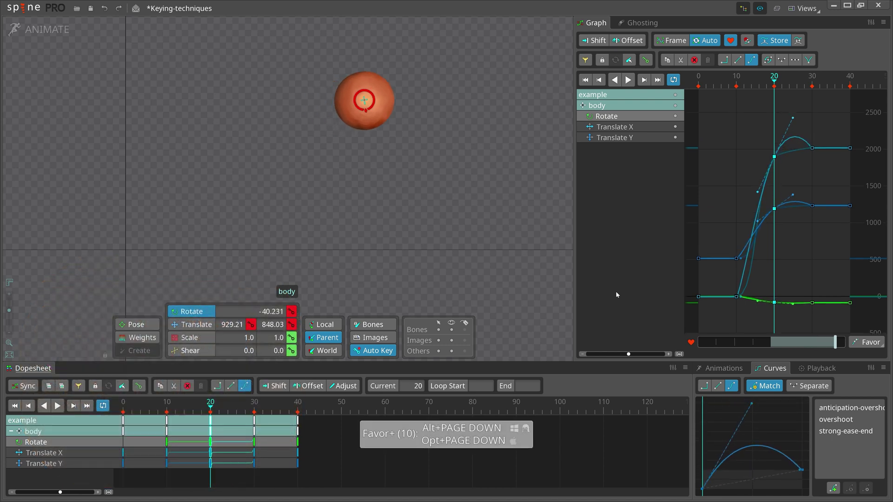
pyautogui.hotkey('alt', 'c')
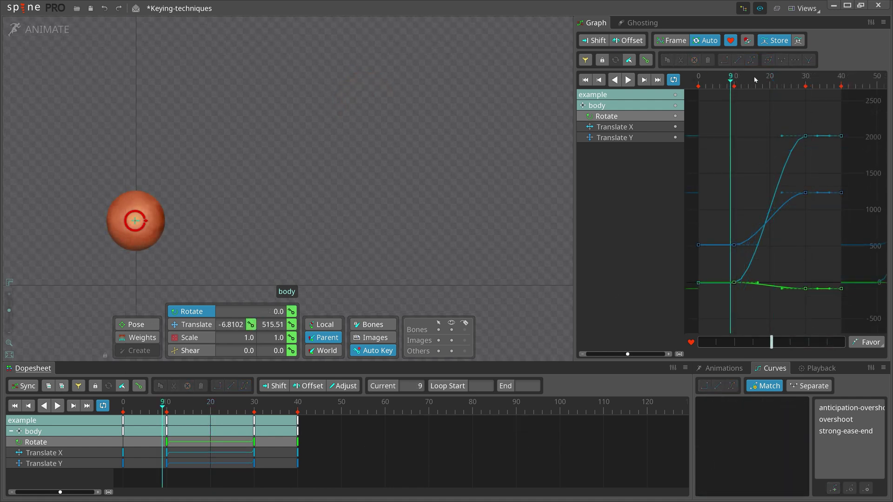
# Step: Key all of the body's shown timelines at frame 27 and move the new keys to frame 20 in the graph
pyautogui.moveTo(755, 80); pyautogui.dragTo(794, 84)
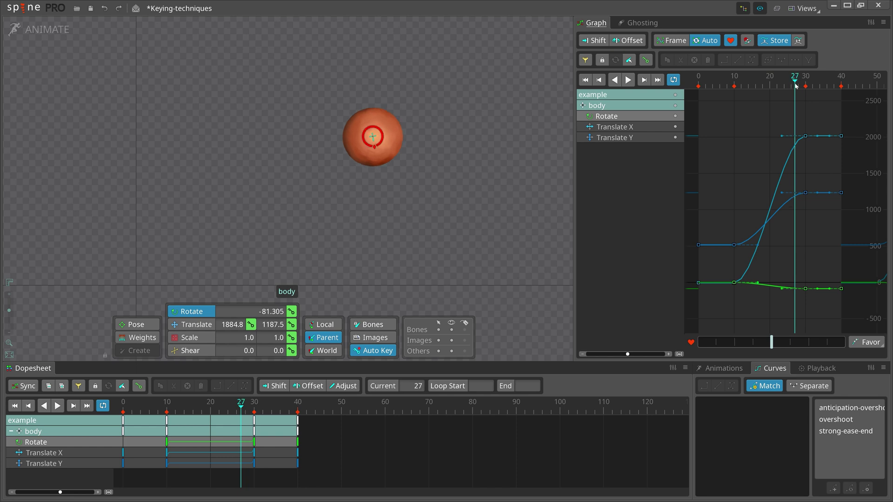
pyautogui.hotkey('ctrl', 'shift', 'l')
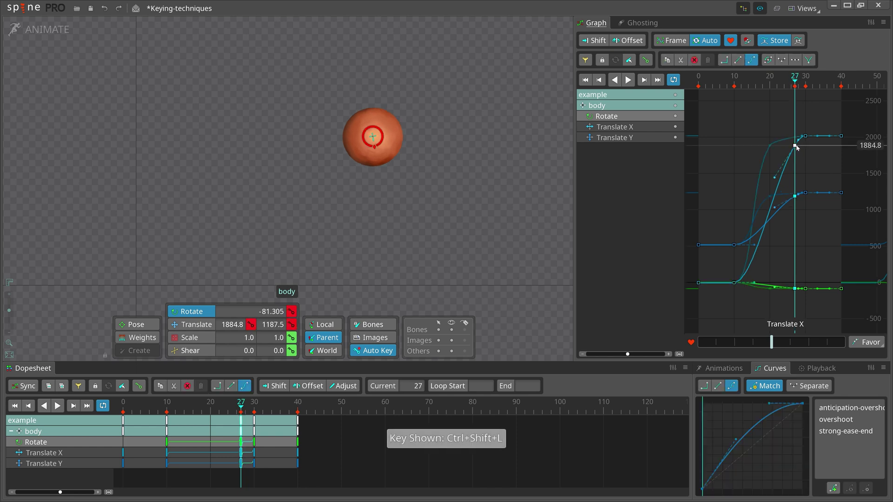
pyautogui.moveTo(796, 147); pyautogui.dragTo(769, 149)
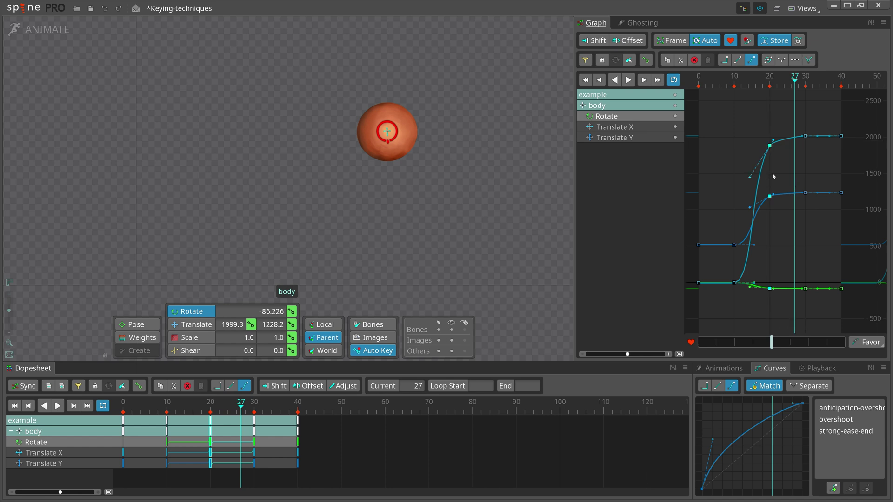
# Step: Undo the move to frame 20 and the frame 27 keying, and lengthen Translate X's incoming handle at frame 30 back toward frame 10
pyautogui.hotkey('ctrl', 'z')
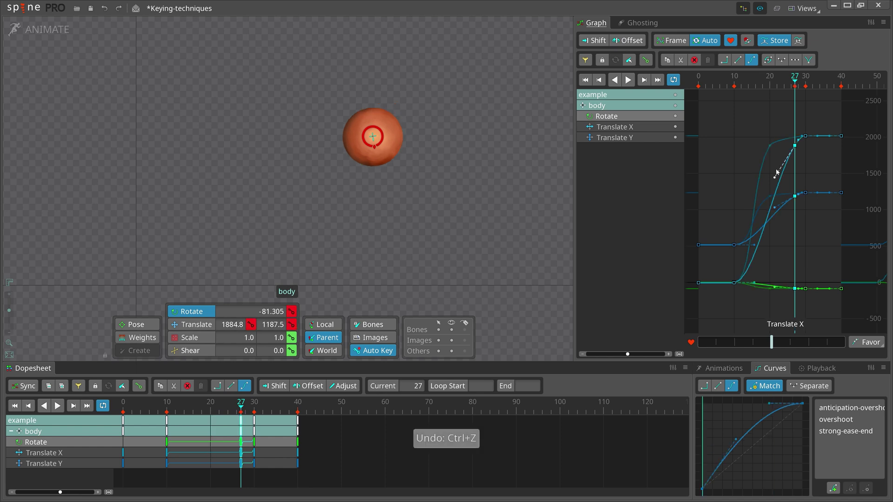
pyautogui.hotkey('ctrl', 'z')
pyautogui.moveTo(781, 136); pyautogui.dragTo(738, 140)
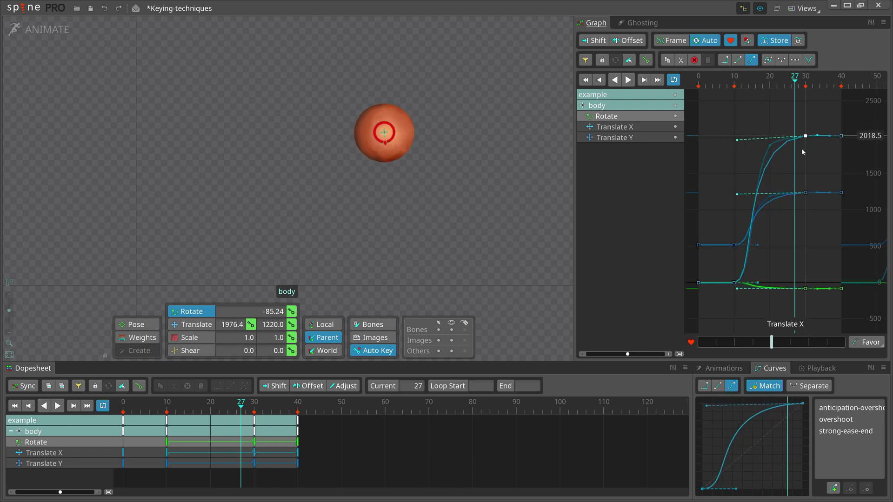
pyautogui.click(805, 136)
pyautogui.moveTo(737, 140)
pyautogui.mouseDown()
pyautogui.moveTo(720, 133)
pyautogui.moveTo(731, 139)
pyautogui.mouseUp()
# Step: Try adjusting the frame 10 outgoing handles of Translate X and Translate Y and Translate Y's frame 30 handle one by one
pyautogui.moveTo(759, 282); pyautogui.dragTo(767, 284)
pyautogui.moveTo(738, 194); pyautogui.dragTo(737, 192)
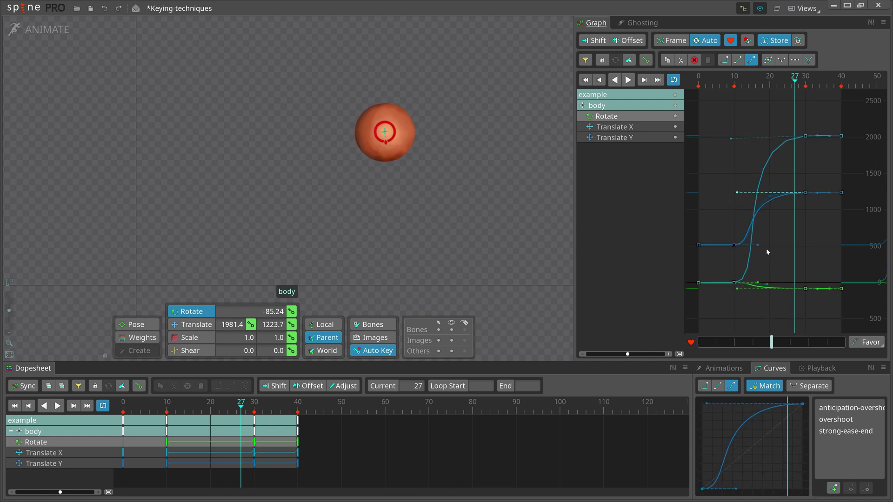
pyautogui.moveTo(758, 244)
pyautogui.mouseDown()
pyautogui.moveTo(748, 245)
pyautogui.moveTo(764, 247)
pyautogui.mouseUp()
pyautogui.moveTo(734, 283)
pyautogui.mouseDown()
pyautogui.moveTo(755, 292)
pyautogui.moveTo(740, 293)
pyautogui.mouseUp()
pyautogui.hotkey('ctrl', 'z')
pyautogui.click(749, 308)
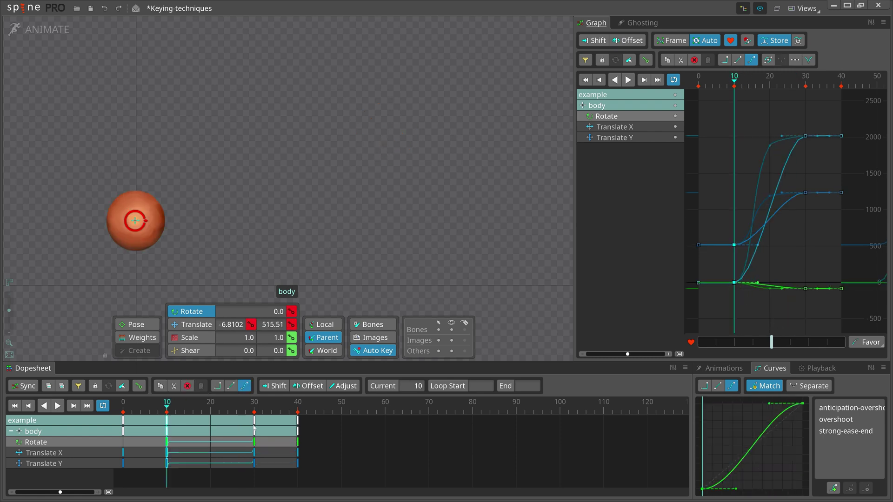
# Step: Shape the curves of all the body's frame 10 keys together, stretching the shared end handle back for a strong ease into frame 30
pyautogui.click(254, 428)
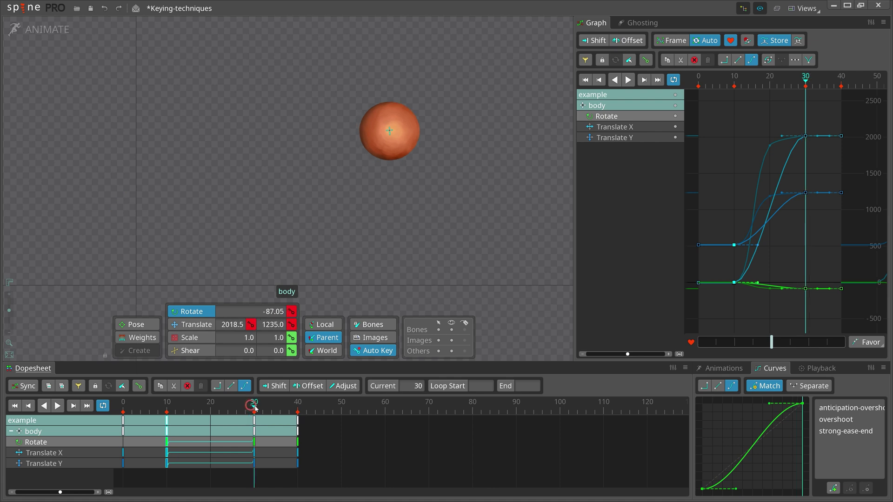
pyautogui.moveTo(788, 407); pyautogui.dragTo(695, 405)
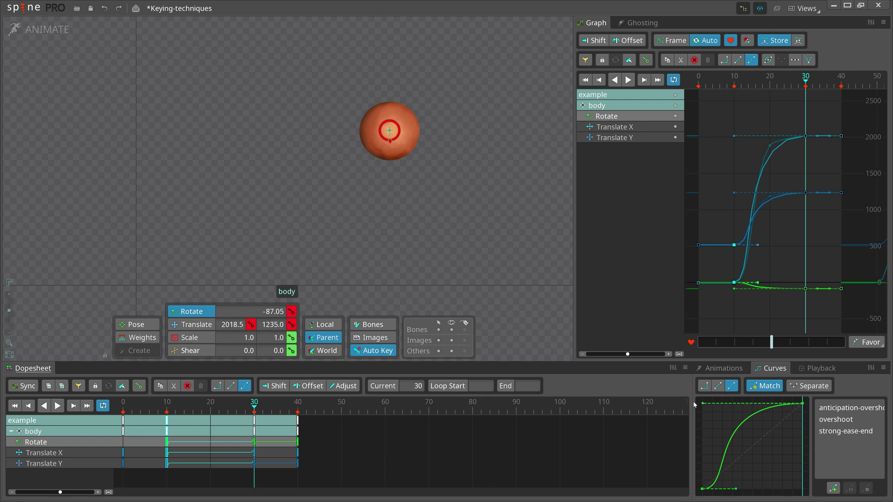
pyautogui.moveTo(735, 488)
pyautogui.mouseDown()
pyautogui.moveTo(729, 483)
pyautogui.moveTo(733, 491)
pyautogui.mouseUp()
# Step: Try the overshoot and anticipation-overshoot curve presets on the body's frame 10 keys, and settle on strong-ease-end
pyautogui.click(828, 424)
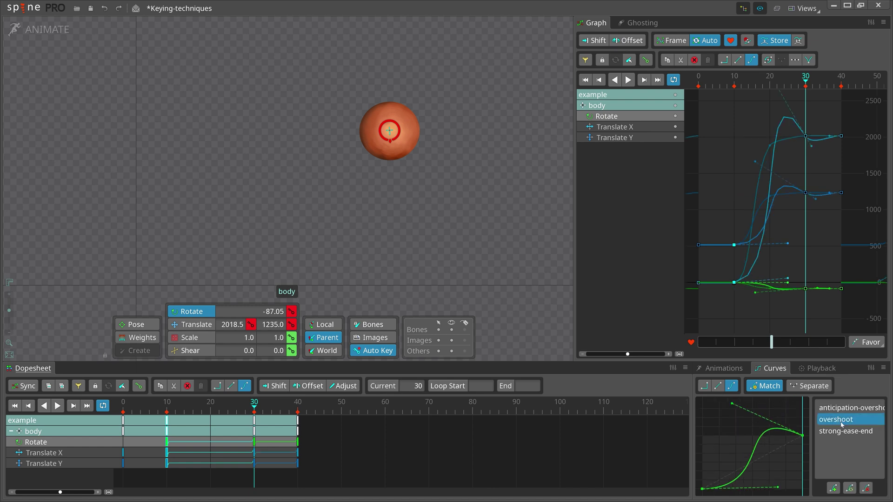
pyautogui.click(839, 431)
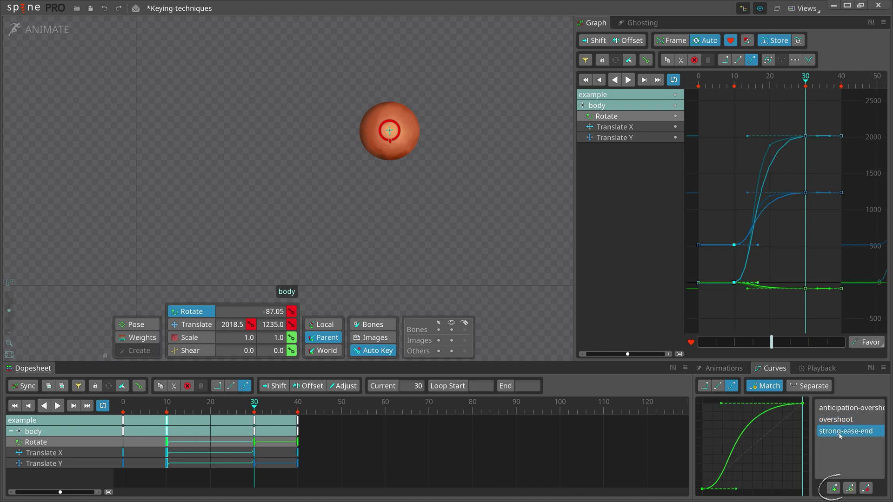
pyautogui.click(840, 408)
pyautogui.click(843, 431)
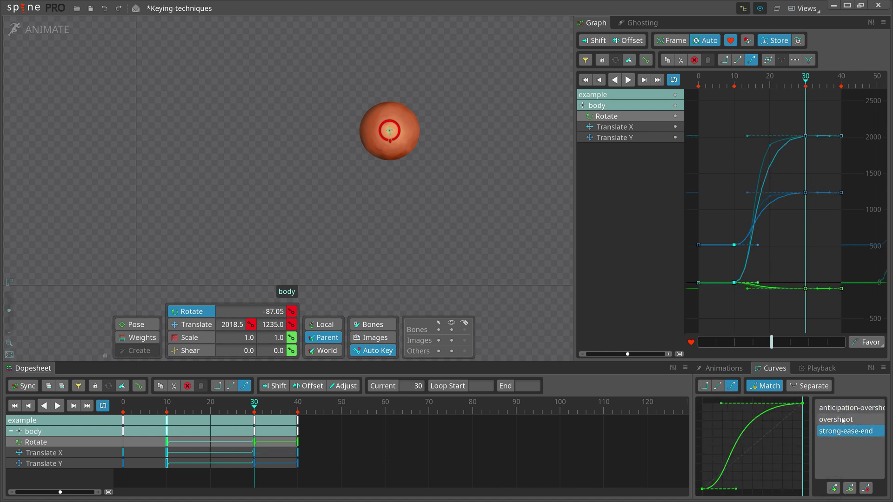
# Step: Shorten Translate X's incoming handle at frame 30, save the curve as a graph preset named test, and apply that preset
pyautogui.click(805, 137)
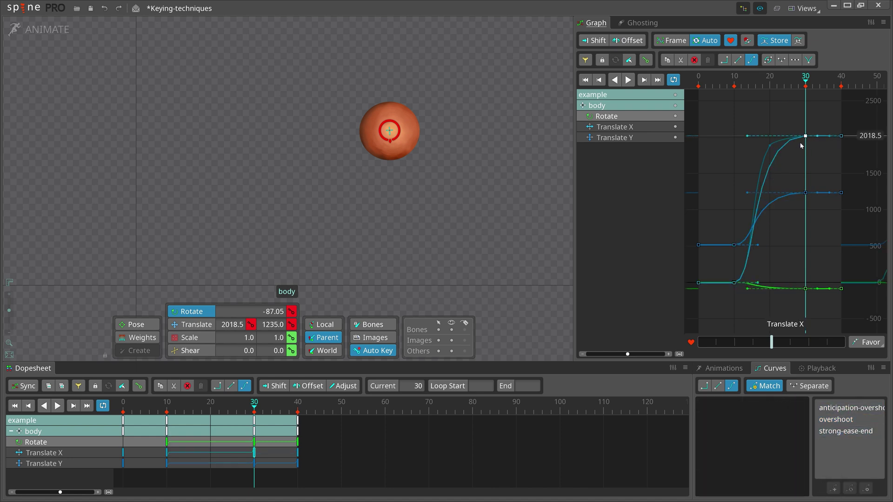
pyautogui.click(761, 137)
pyautogui.moveTo(762, 138); pyautogui.dragTo(808, 140)
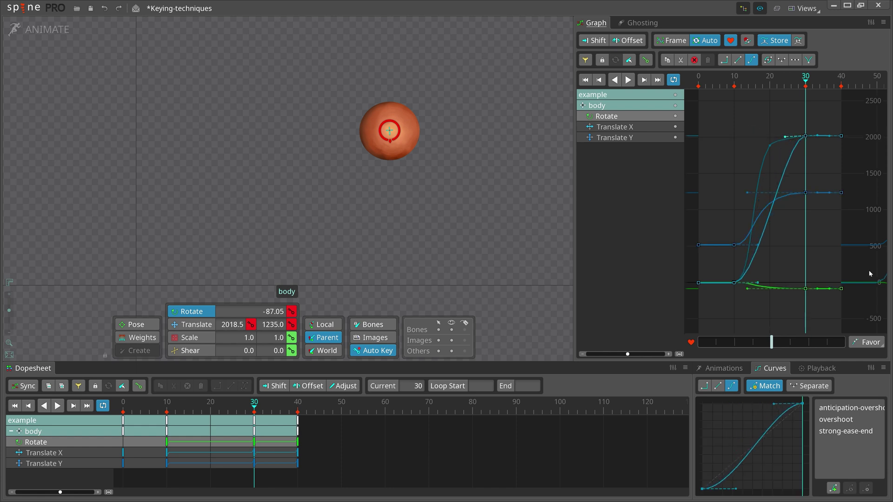
pyautogui.click(833, 489)
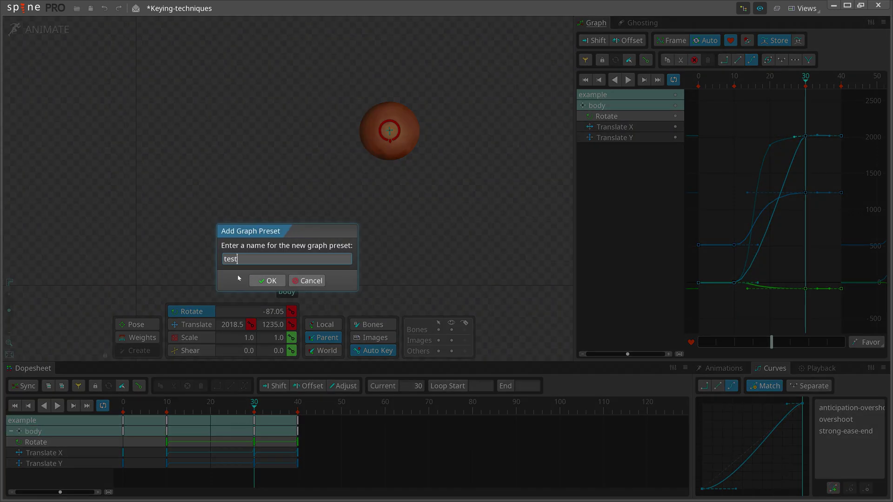
pyautogui.press('Return')
pyautogui.click(841, 431)
pyautogui.click(841, 444)
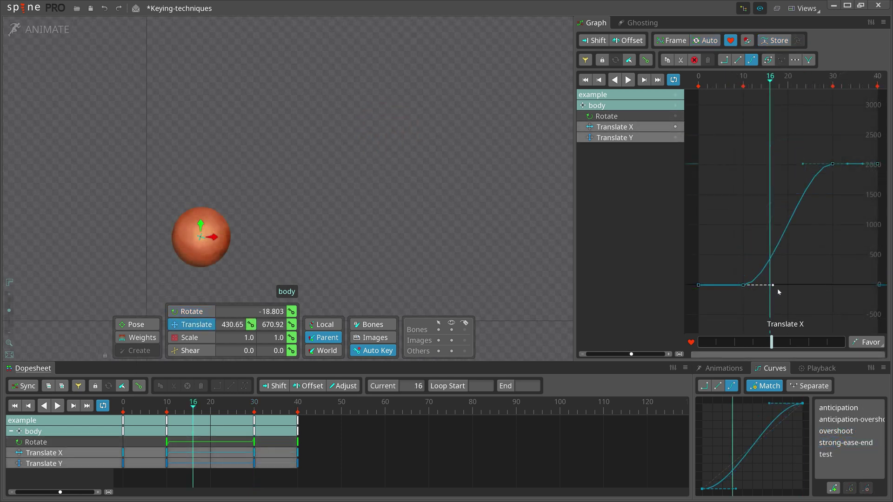
# Step: Pull Translate X's frame 10 handle below its pose and its frame 30 handle above its pose for anticipation and overshoot
pyautogui.moveTo(772, 285); pyautogui.dragTo(770, 316)
pyautogui.moveTo(805, 164); pyautogui.dragTo(800, 98)
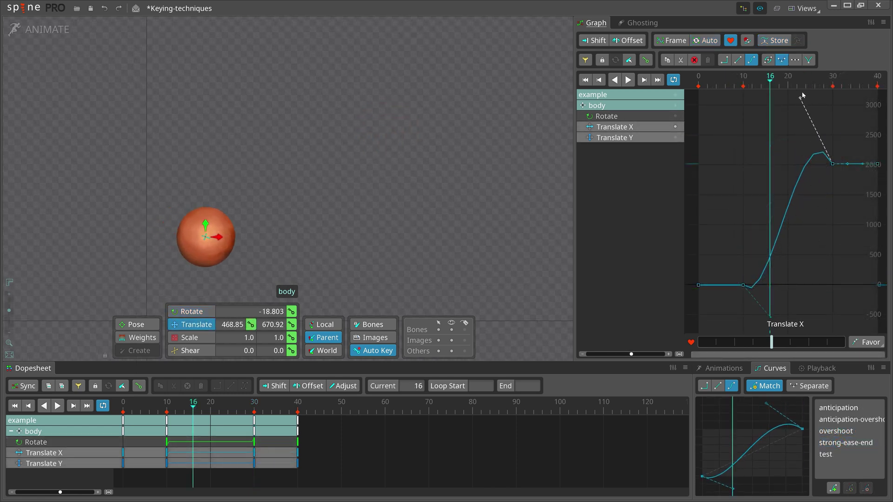
# Step: Key Translate X at the anticipation point on frame 12, and key the body at the overshoot on frame 26
pyautogui.press('Left')
pyautogui.press('Left')
pyautogui.press('Left')
pyautogui.press('Left')
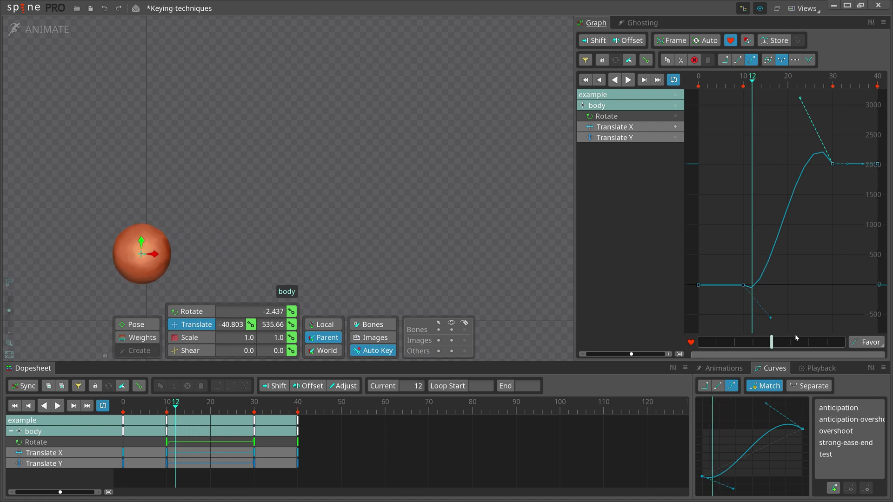
pyautogui.press('k')
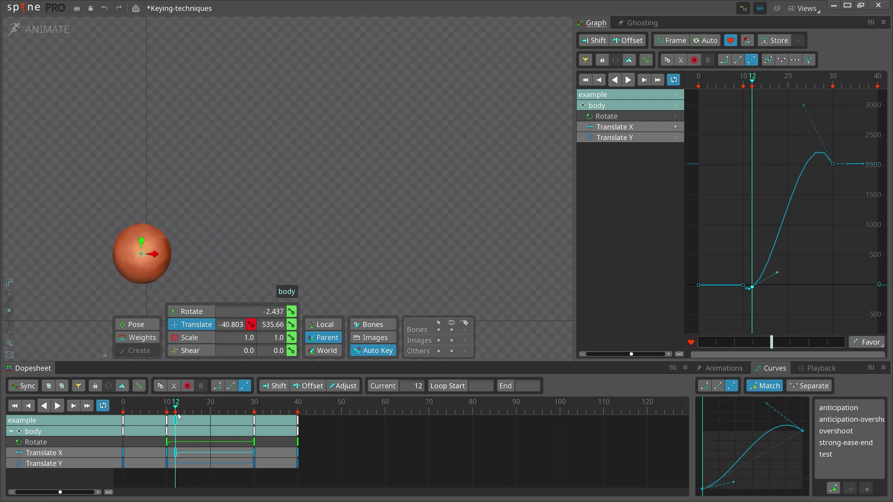
pyautogui.click(238, 408)
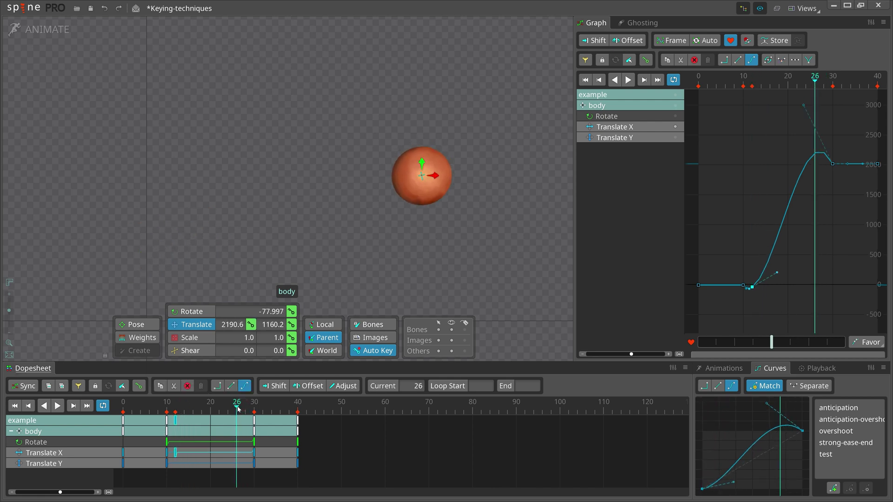
pyautogui.press('k')
# Step: Try adjusting Translate X's anticipation key at frame 12 and overshoot key at frame 26 in the graph
pyautogui.click(754, 289)
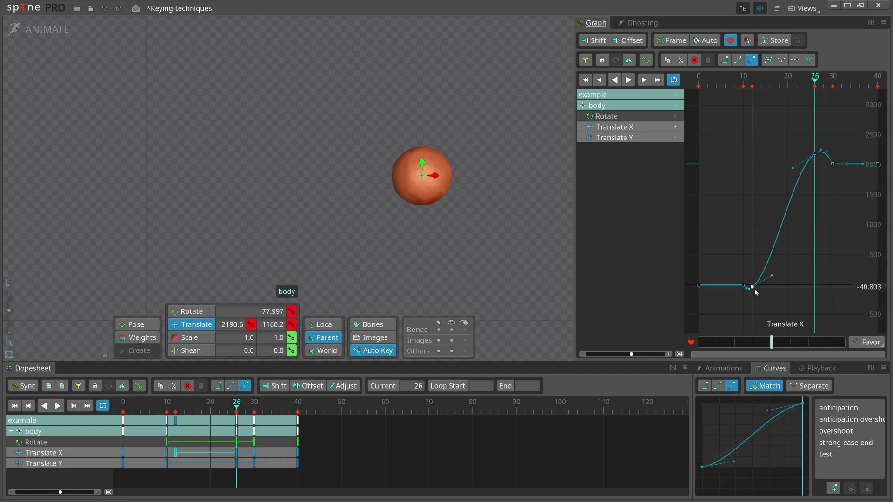
pyautogui.moveTo(755, 289); pyautogui.dragTo(768, 305)
pyautogui.moveTo(814, 153); pyautogui.dragTo(799, 156)
pyautogui.press('d')
pyautogui.moveTo(762, 301); pyautogui.dragTo(742, 307)
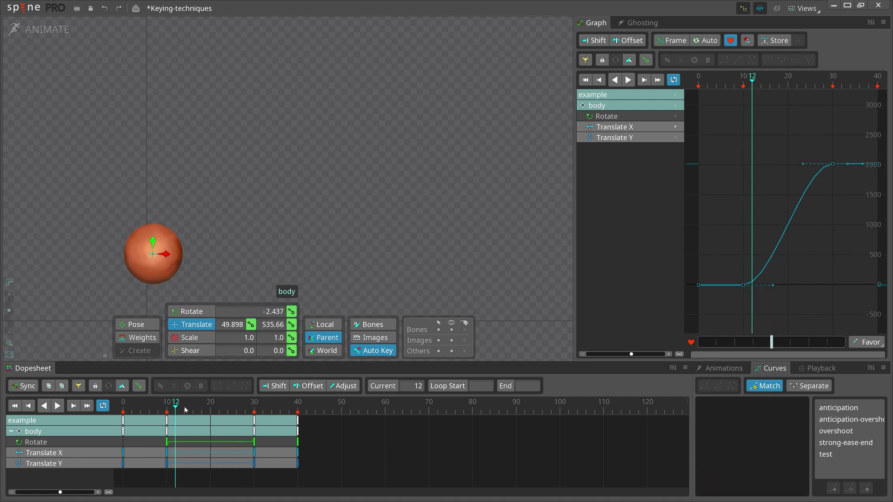
# Step: Create a Translate X overshoot key at frame 26 by favoring beyond the next pose
pyautogui.moveTo(182, 408); pyautogui.dragTo(236, 420)
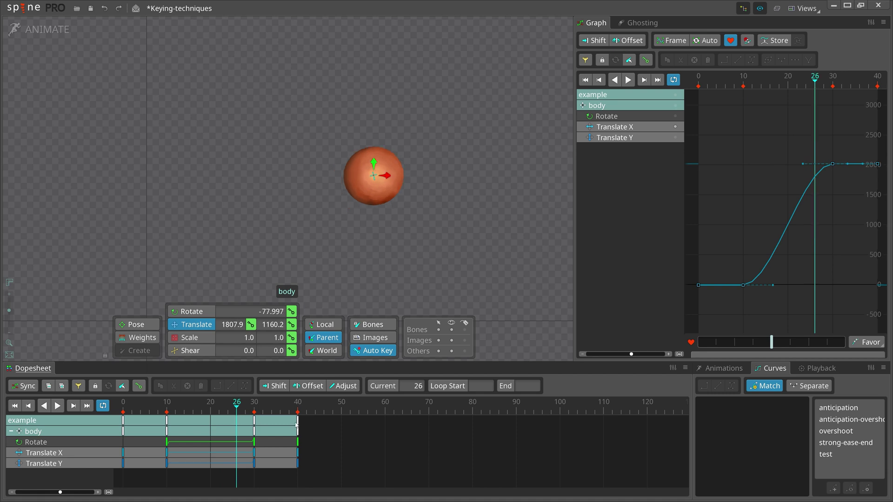
pyautogui.moveTo(772, 342); pyautogui.dragTo(892, 364)
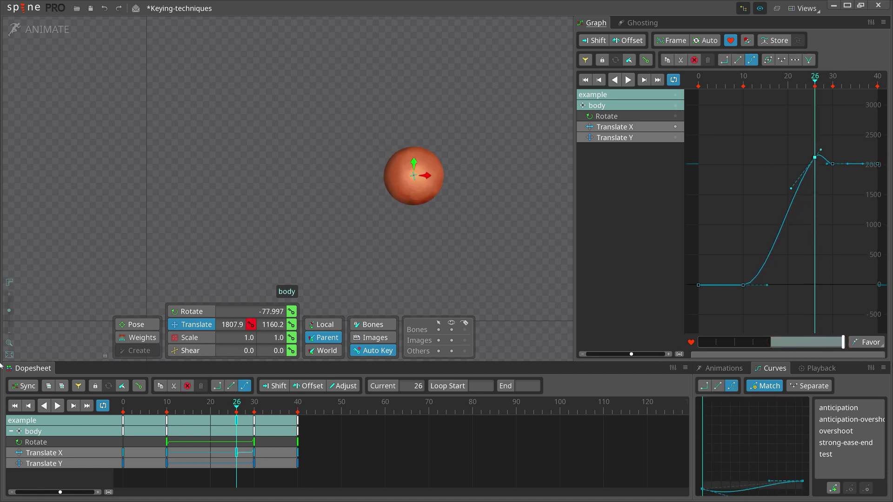
pyautogui.moveTo(1, 365); pyautogui.dragTo(889, 361)
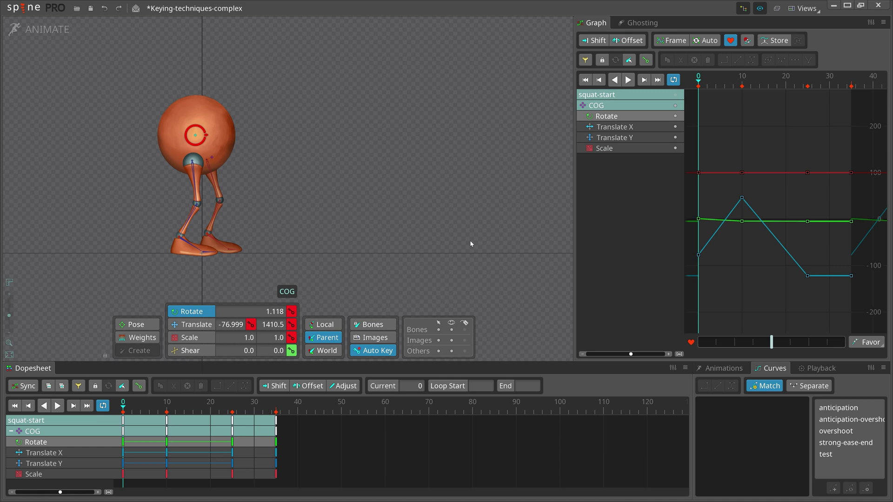
# Step: Step through the squat-start poses at frames 10, 25 and 35, play the animation, and return to the first frame
pyautogui.hotkey('alt', 'Right')
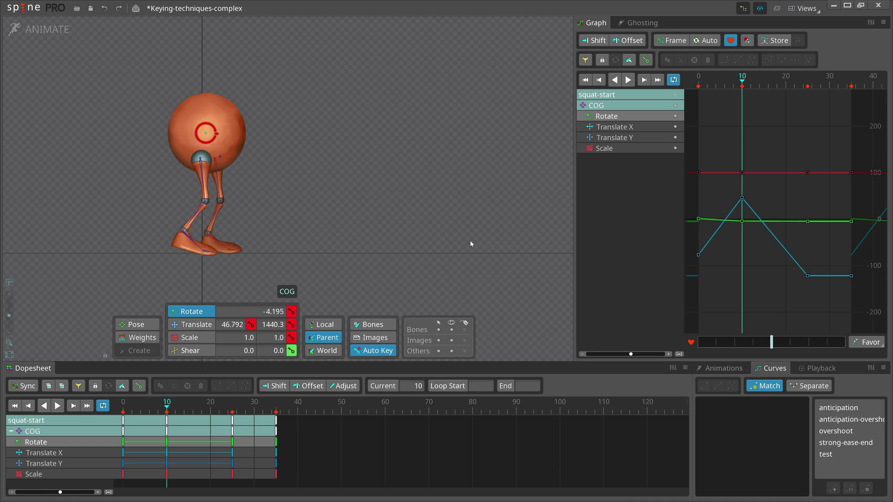
pyautogui.hotkey('alt', 'Right')
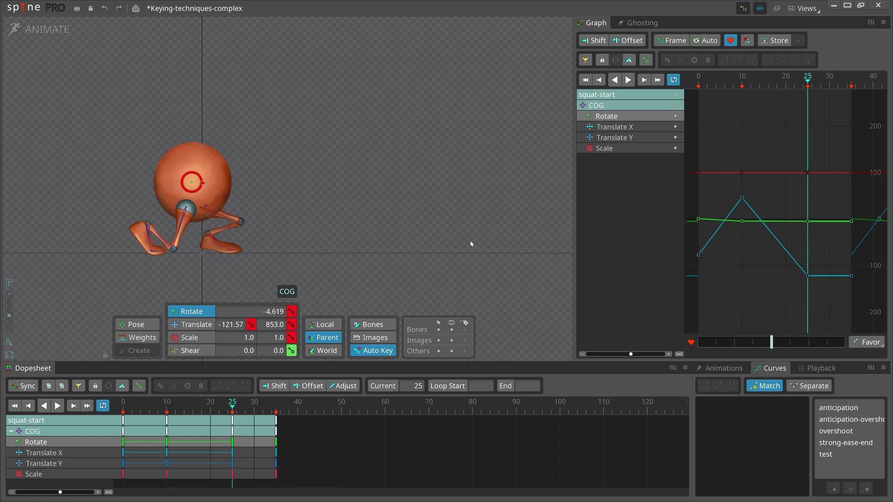
pyautogui.hotkey('alt', 'Right')
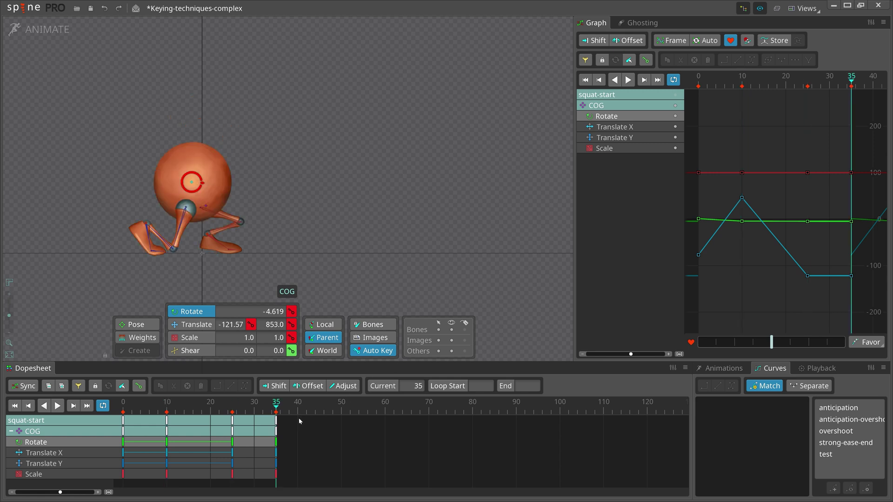
pyautogui.hotkey('alt', 'Left')
pyautogui.press('space')
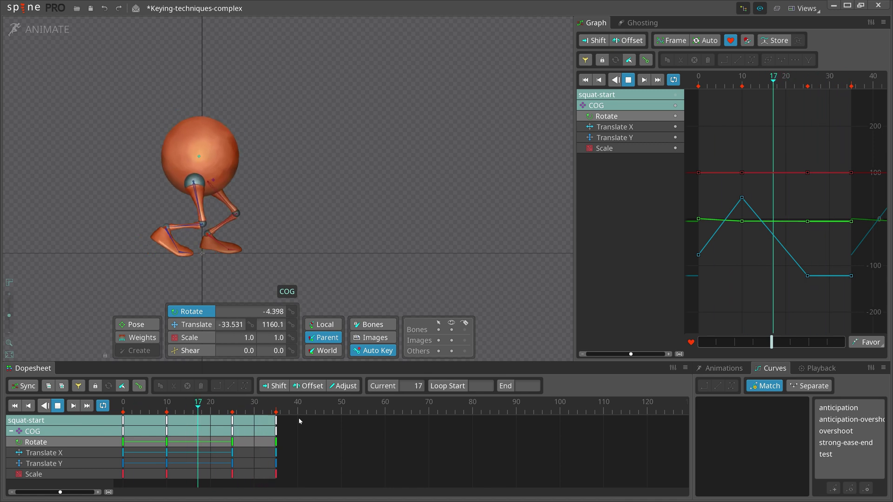
pyautogui.press('Home')
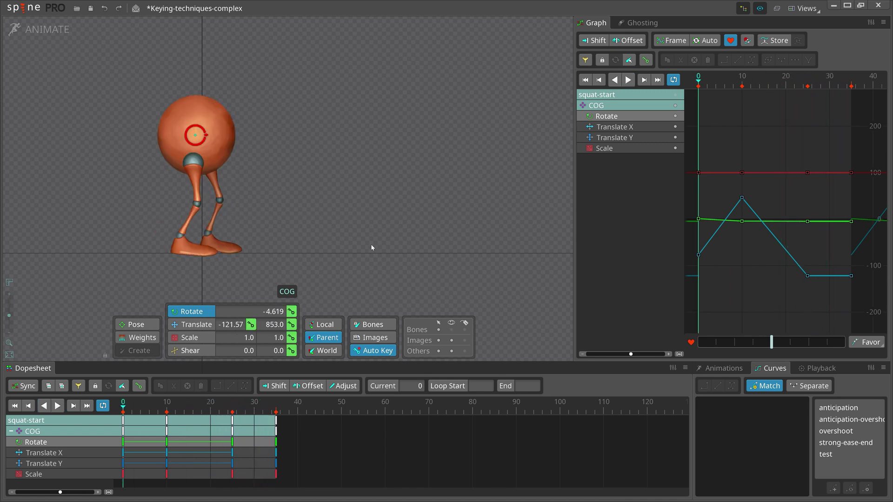
# Step: Select all 13 bones, set all their squat keys to Bezier curves, and play back the motion
pyautogui.moveTo(295, 264); pyautogui.dragTo(81, 64)
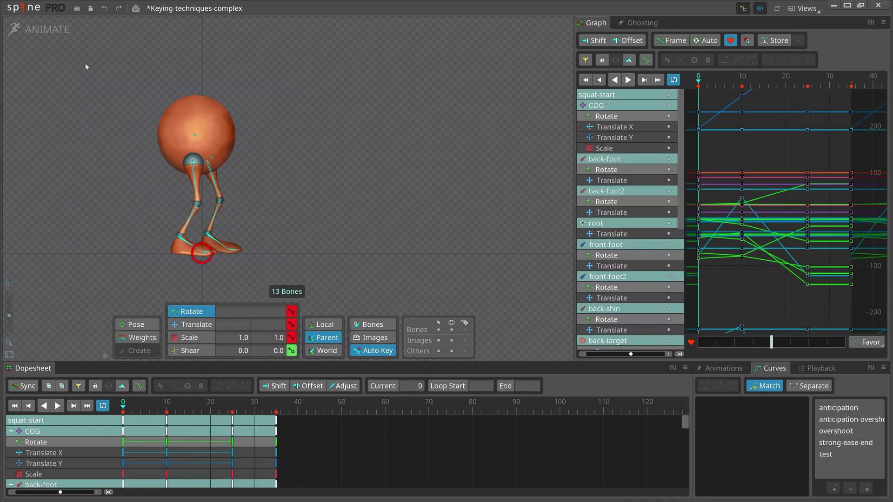
pyautogui.moveTo(298, 420); pyautogui.dragTo(119, 413)
pyautogui.click(245, 386)
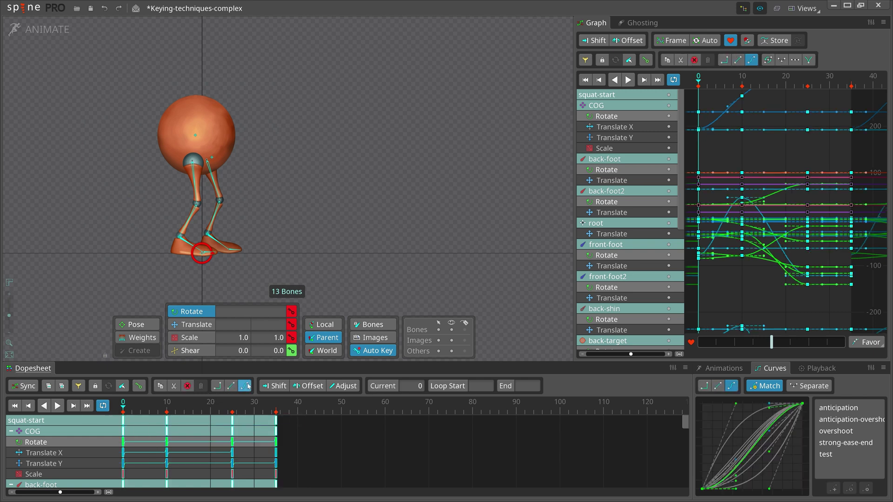
pyautogui.press('l')
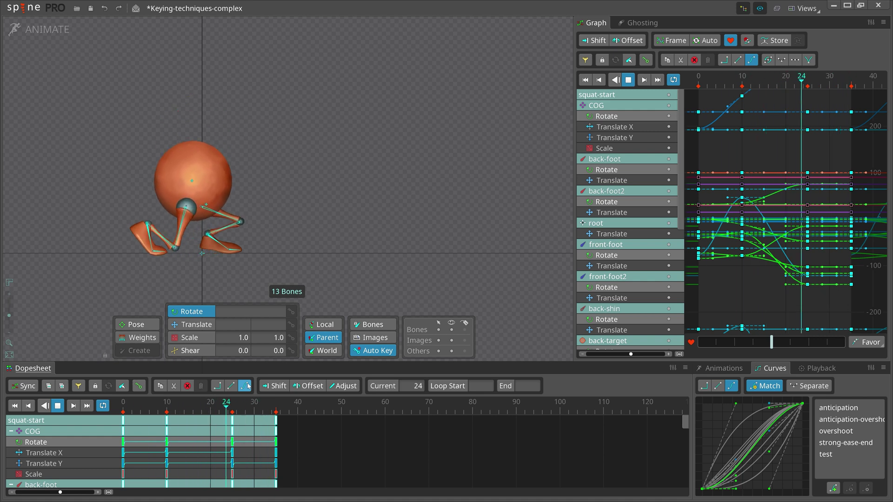
pyautogui.press('Home')
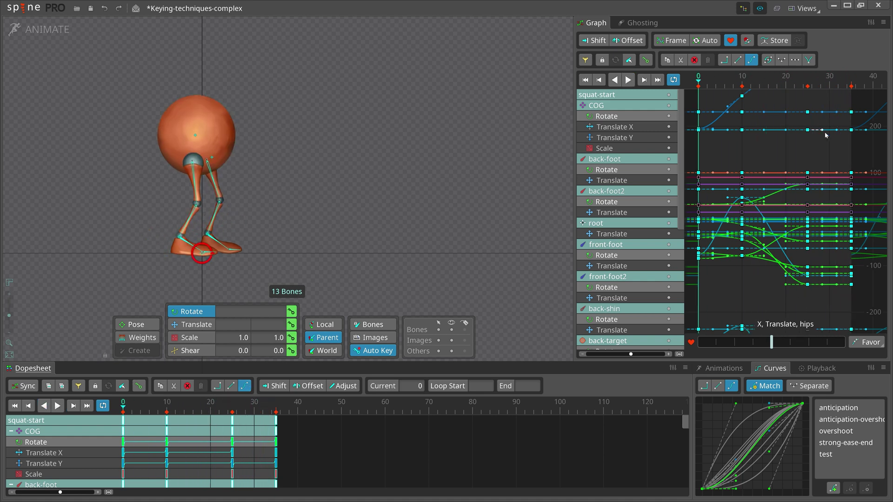
# Step: Try reshaping the curves of all the squat keys together by dragging their shared end handle, and undo the change
pyautogui.scroll(-1, 800, 186)
pyautogui.scroll(-1, 794, 216)
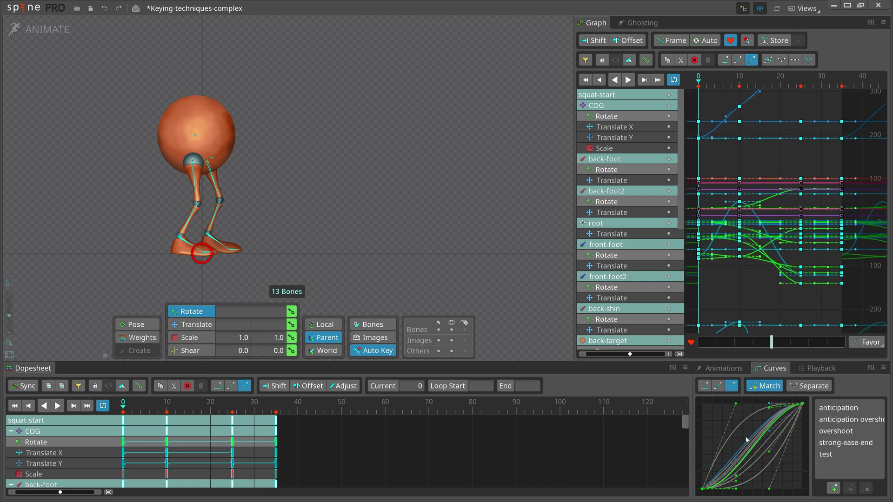
pyautogui.moveTo(768, 408); pyautogui.dragTo(739, 432)
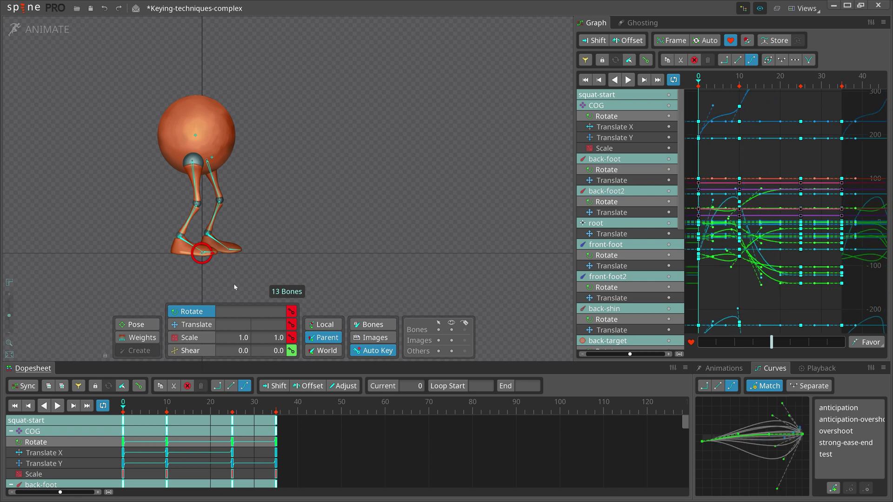
pyautogui.hotkey('ctrl', 'z')
pyautogui.hotkey('ctrl', 'z')
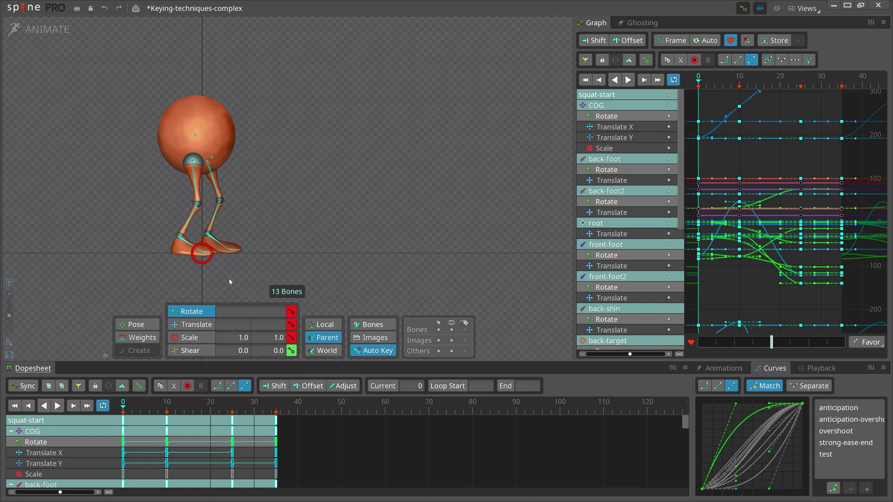
# Step: Key all shown properties of the 13 bones at frame 1, shift those keys to frame 4, and compare the neighbouring poses
pyautogui.click(127, 406)
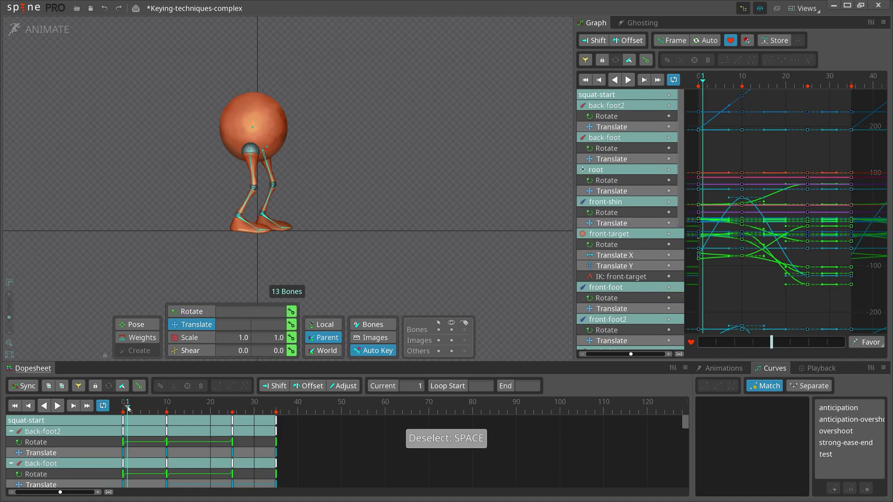
pyautogui.hotkey('ctrl', 'shift', 'l')
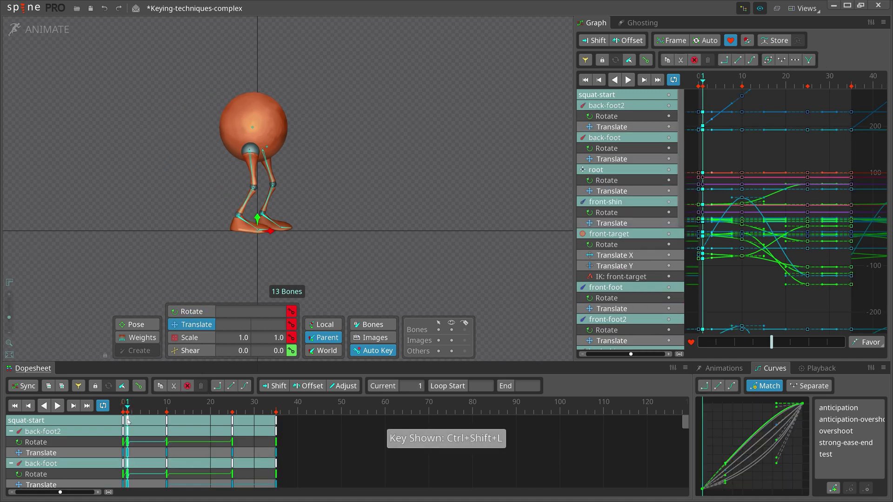
pyautogui.moveTo(128, 421)
pyautogui.mouseDown()
pyautogui.moveTo(145, 428)
pyautogui.moveTo(141, 421)
pyautogui.mouseUp()
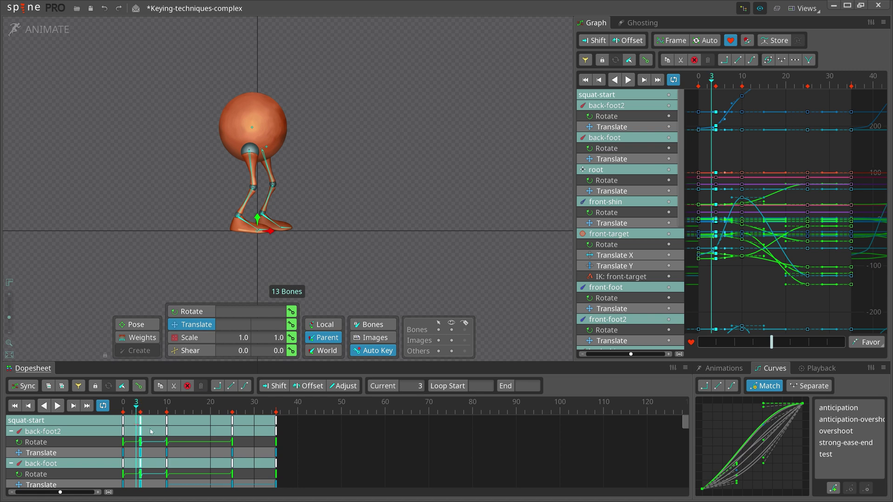
pyautogui.press('w')
pyautogui.press('s')
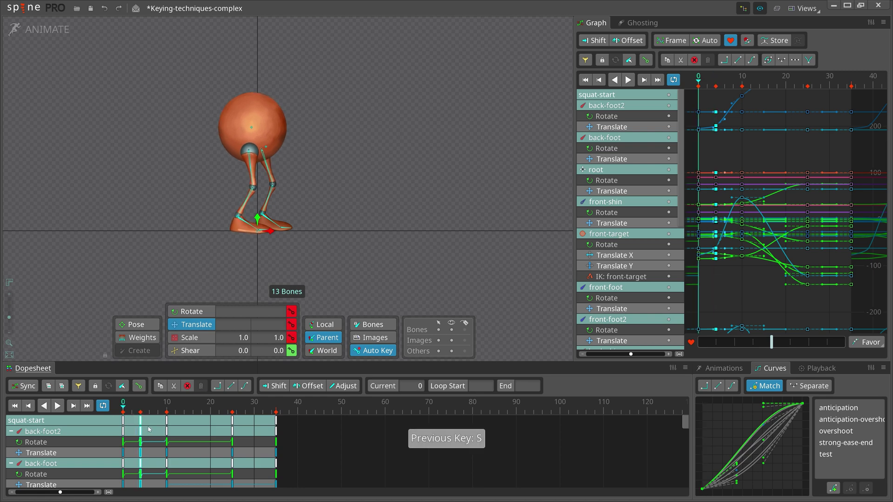
pyautogui.press('l')
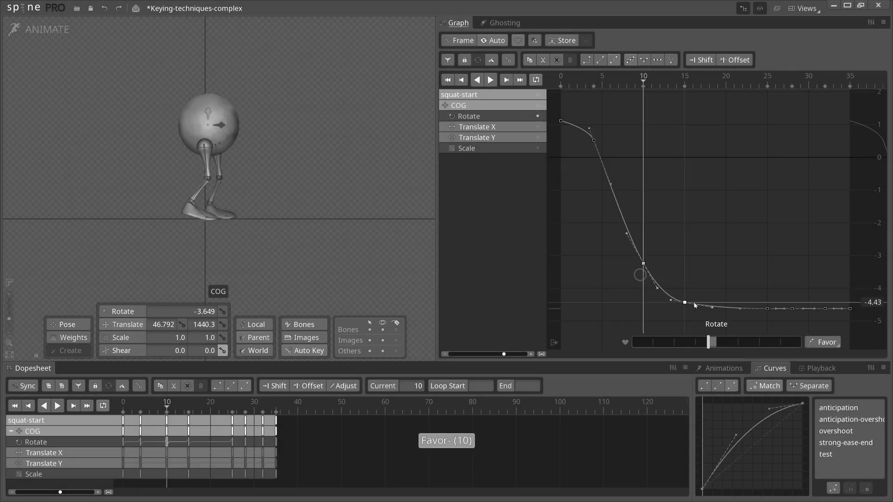
pyautogui.press('w')
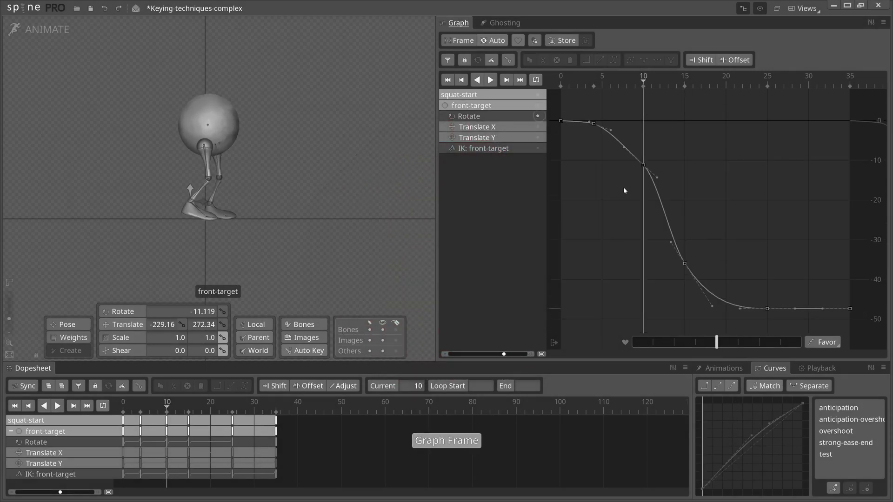
pyautogui.hotkey('ctrl', 'Right')
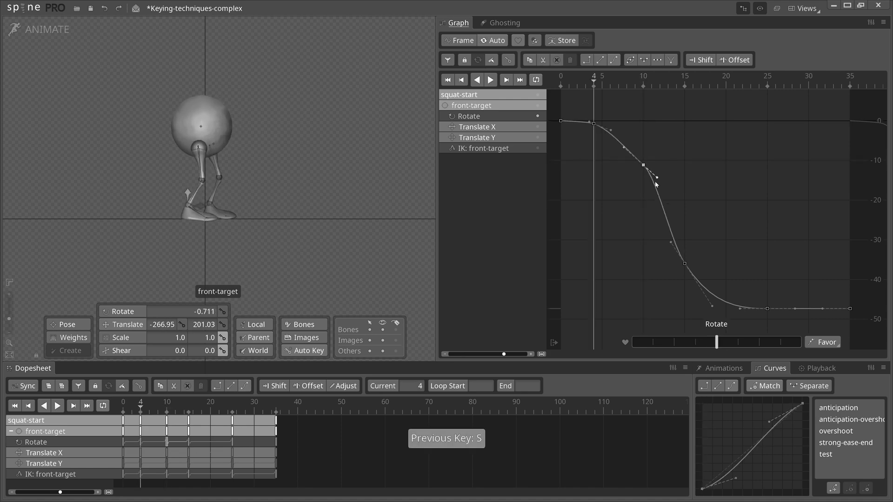
pyautogui.press('l')
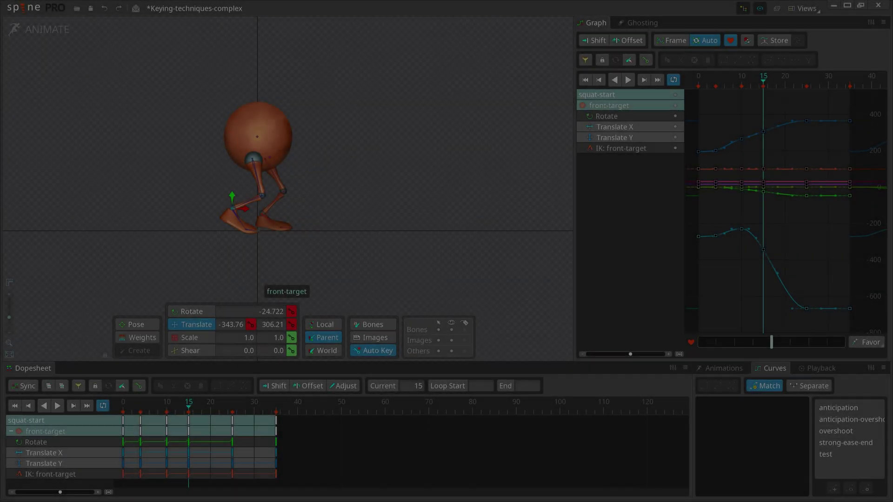
# Step: Favor the front-target's frame 15 keys towards the next pose, checking the motion against neighbouring frames
pyautogui.hotkey('ctrl', 'Right')
pyautogui.hotkey('ctrl', 'Right')
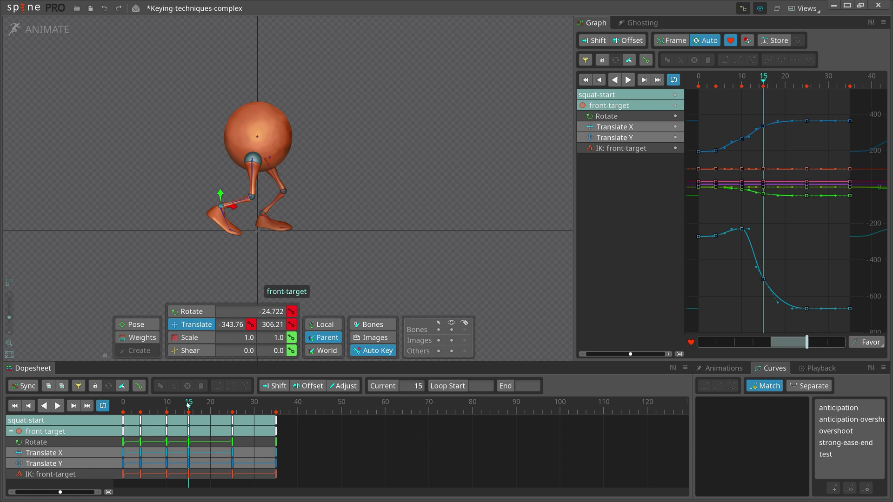
pyautogui.moveTo(182, 407); pyautogui.dragTo(170, 409)
pyautogui.press('w')
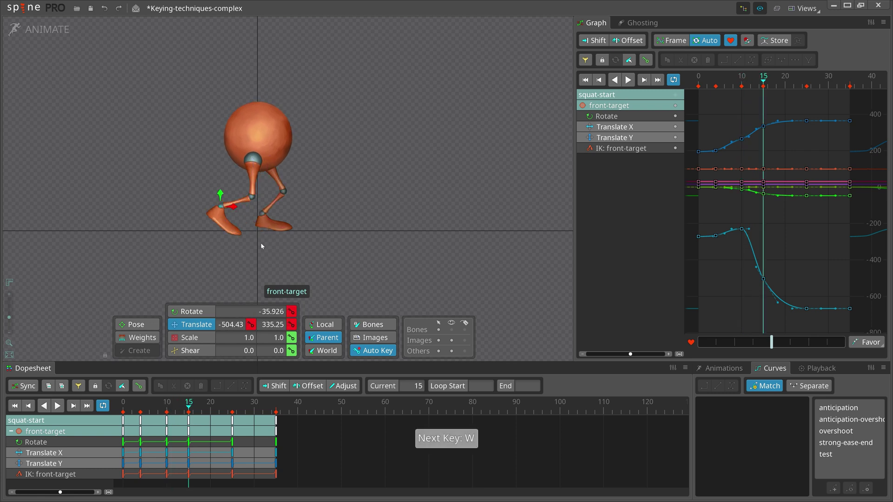
pyautogui.hotkey('ctrl', 'Right')
pyautogui.hotkey('ctrl', 'Left')
pyautogui.hotkey('ctrl', 'Left')
pyautogui.hotkey('ctrl', 'b')
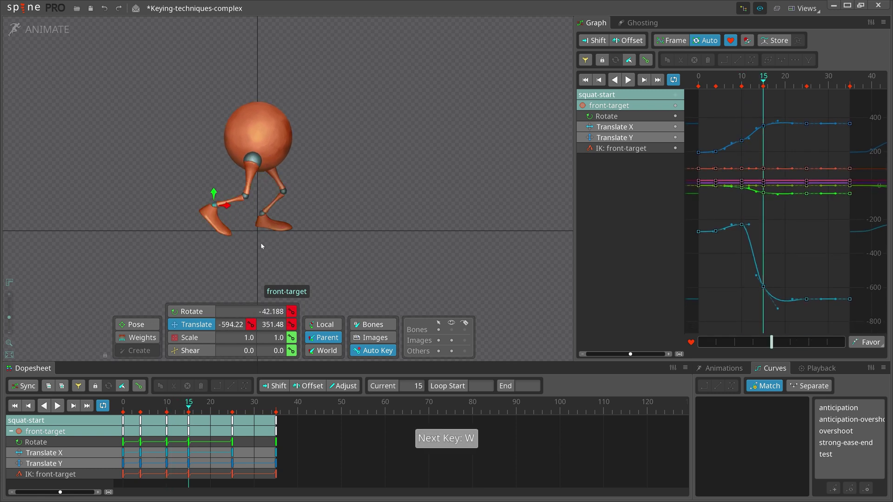
# Step: Favor the front-foot2 bone's frame 15 pose towards the next key and compare it with the pose at frame 10
pyautogui.click(226, 237)
pyautogui.hotkey('ctrl', 'Right')
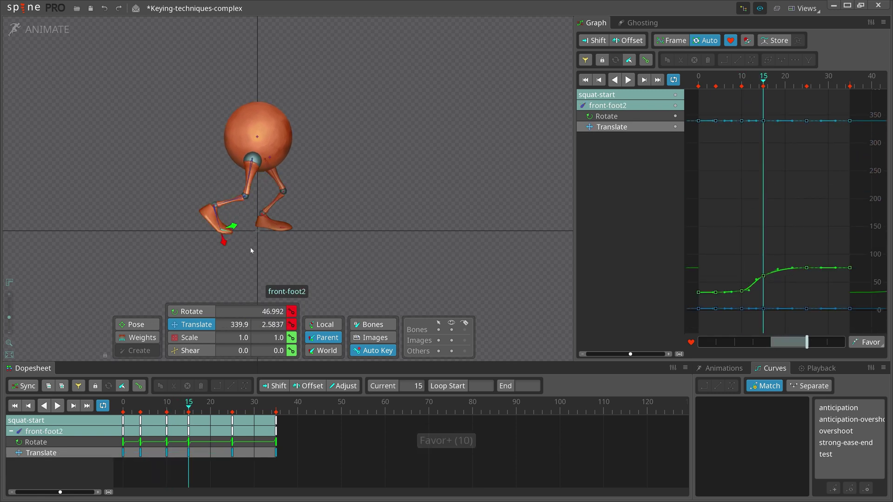
pyautogui.hotkey('shift', 'Left')
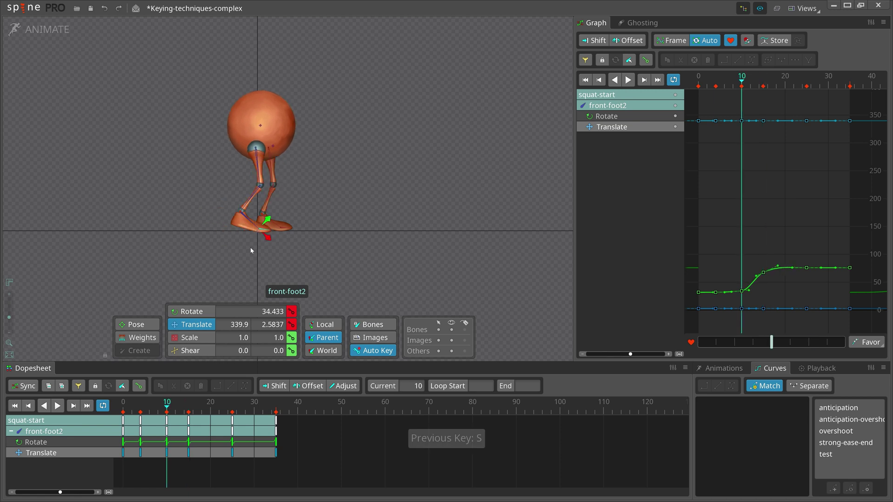
# Step: Examine the squat's motion frame by frame from frame 15 to frame 28
pyautogui.press('w')
pyautogui.press('r')
pyautogui.press('r')
pyautogui.press('r')
pyautogui.press('r')
pyautogui.press('r')
pyautogui.press('r')
pyautogui.press('r')
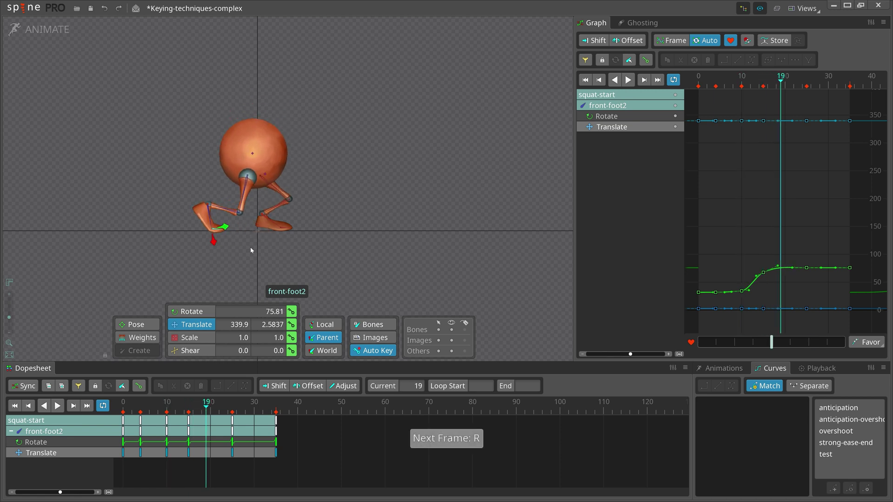
pyautogui.press('r')
pyautogui.press('r')
pyautogui.press('r')
pyautogui.press('r')
pyautogui.press('r')
pyautogui.press('r')
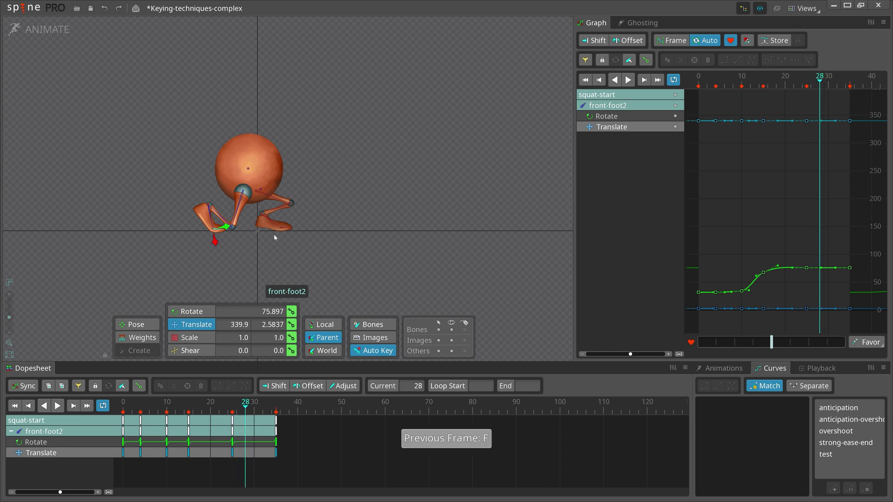
# Step: Key the COG at frame 28 and lower it slightly to add an overshoot to the squat
pyautogui.hotkey('ctrl', 'b')
pyautogui.click(246, 167)
pyautogui.press('k')
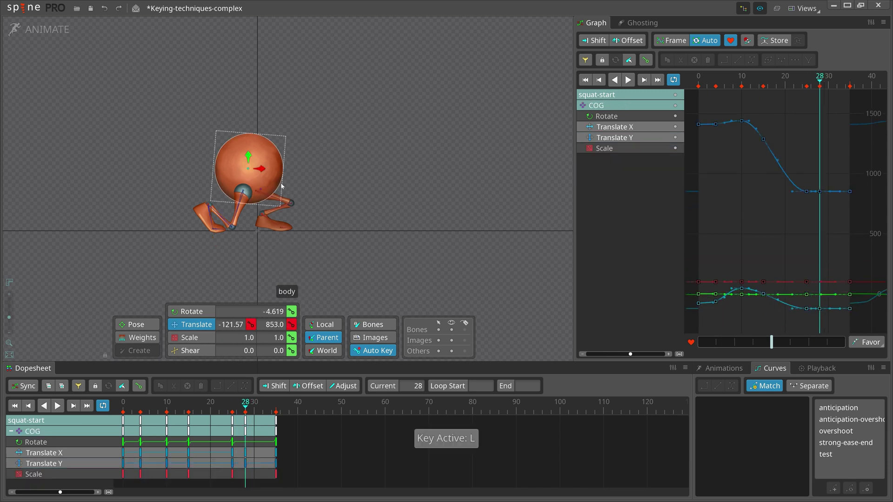
pyautogui.press('s')
pyautogui.press('w')
pyautogui.moveTo(248, 156); pyautogui.dragTo(248, 160)
pyautogui.press('s')
pyautogui.press('s')
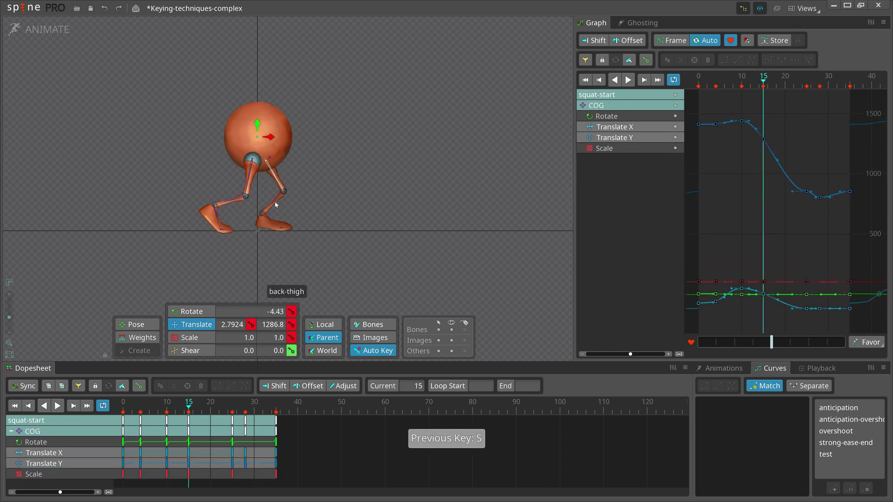
# Step: Reshape the COG's Translate Y curve by raising the incoming Bezier handle of the frame 25 key
pyautogui.press('d')
pyautogui.press('s')
pyautogui.click(786, 186)
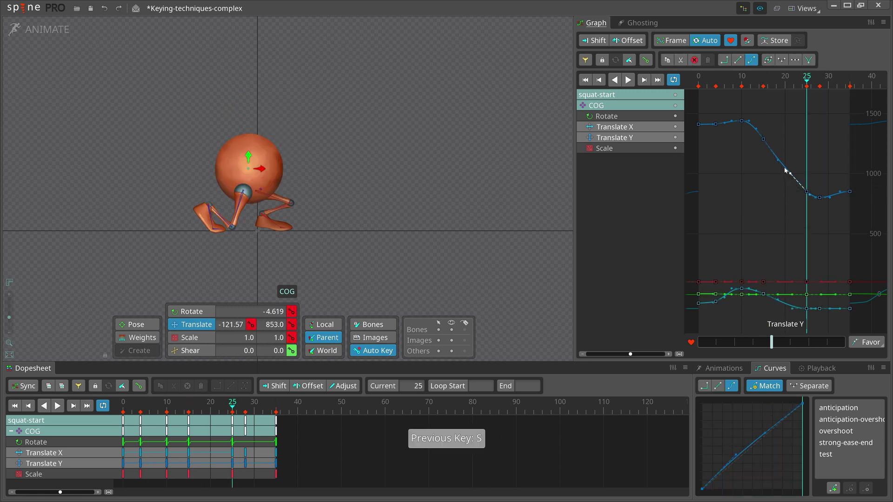
pyautogui.press('e')
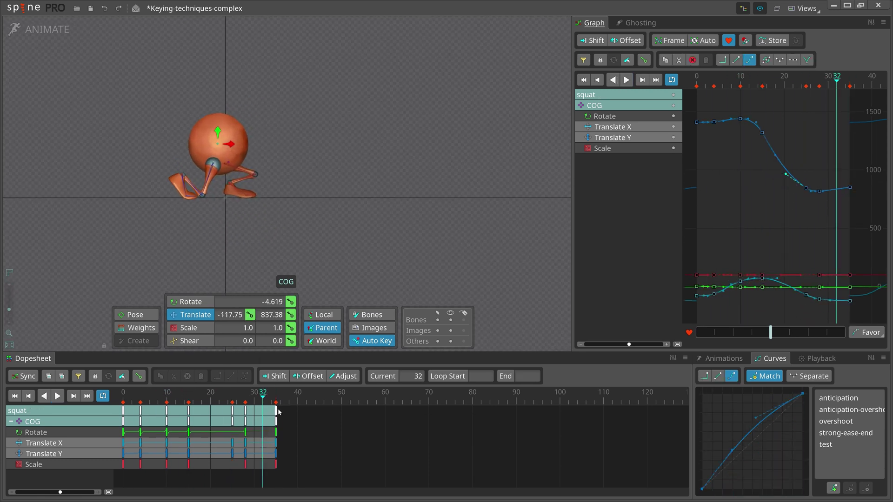
# Step: Copy the squat's end-pose keys from frame 35 to frame 32 and scrub the animation
pyautogui.moveTo(274, 402); pyautogui.dragTo(263, 412)
pyautogui.doubleClick(272, 411)
pyautogui.scroll(1, 828, 168)
pyautogui.moveTo(179, 399); pyautogui.dragTo(167, 399)
pyautogui.press('d')
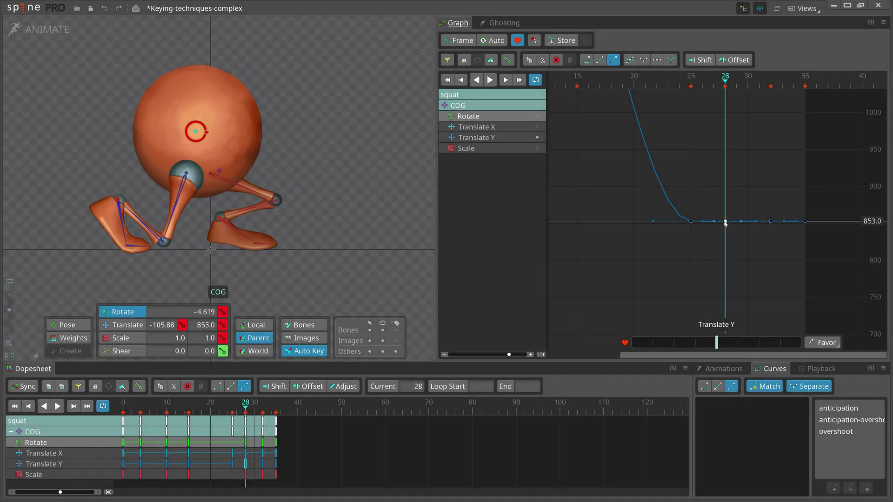
# Step: Lower the COG's Translate Y key at frame 28 to about 770.6 and give the frame 25 key auto Bezier handles
pyautogui.moveTo(725, 222); pyautogui.dragTo(727, 290)
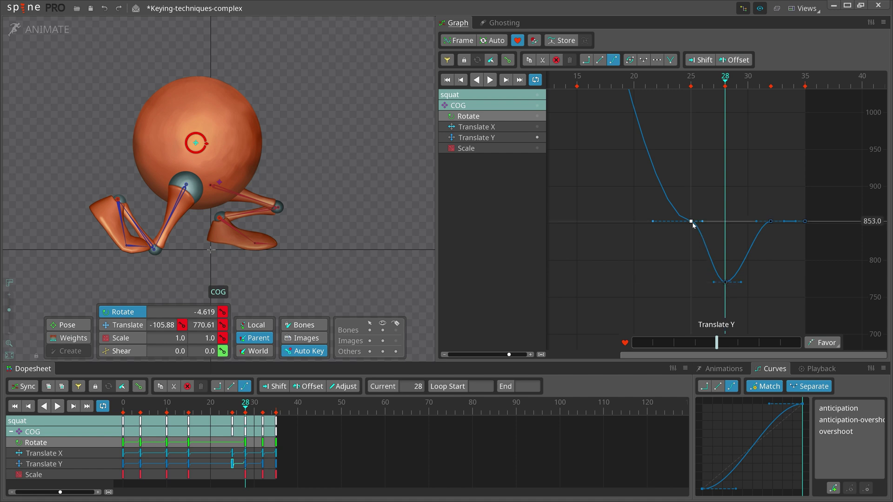
pyautogui.click(629, 60)
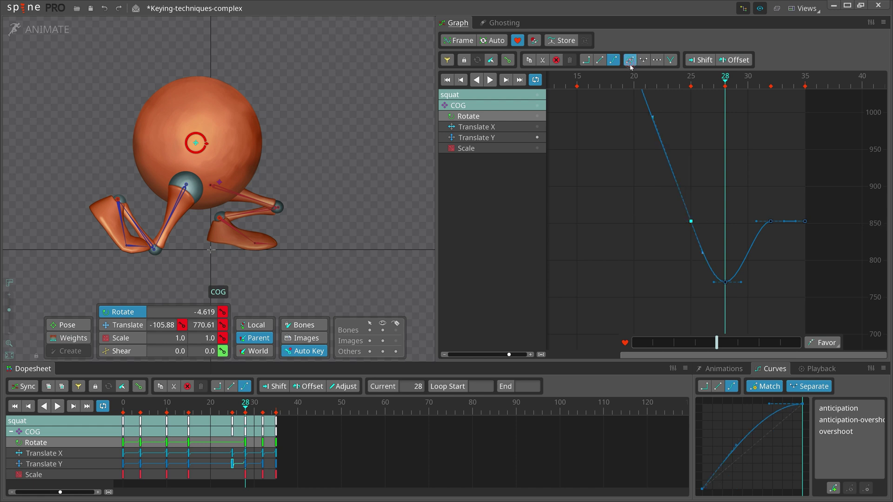
pyautogui.scroll(-3, 665, 189)
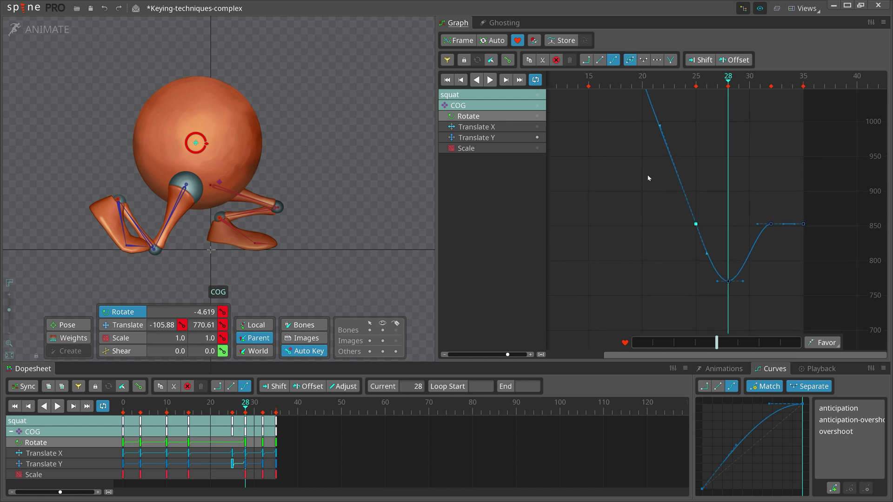
pyautogui.click(669, 138)
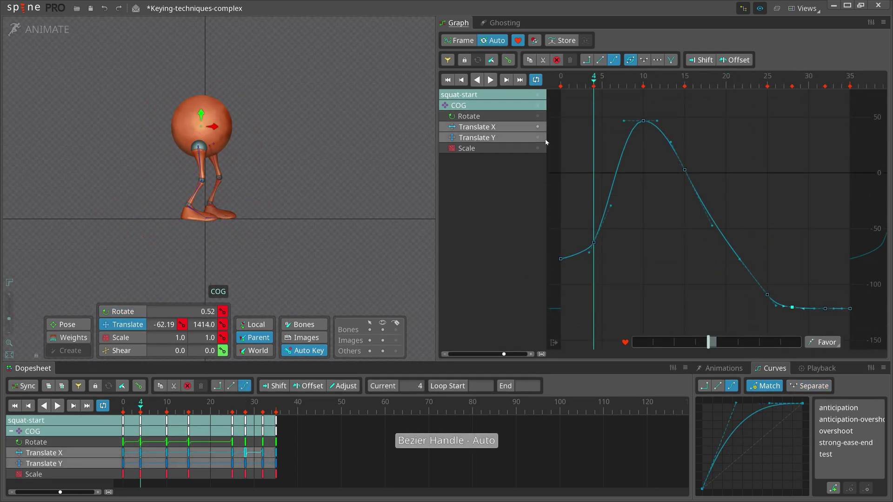
# Step: Isolate the COG's Rotate curve, favor its frame 10 key towards the previous pose, and give it auto Bezier handles
pyautogui.click(538, 116)
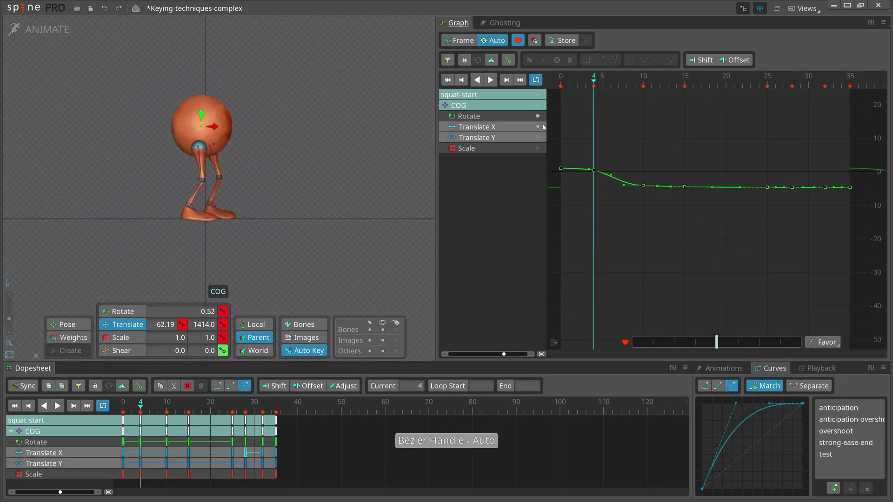
pyautogui.press('w')
pyautogui.click(643, 292)
pyautogui.press('-')
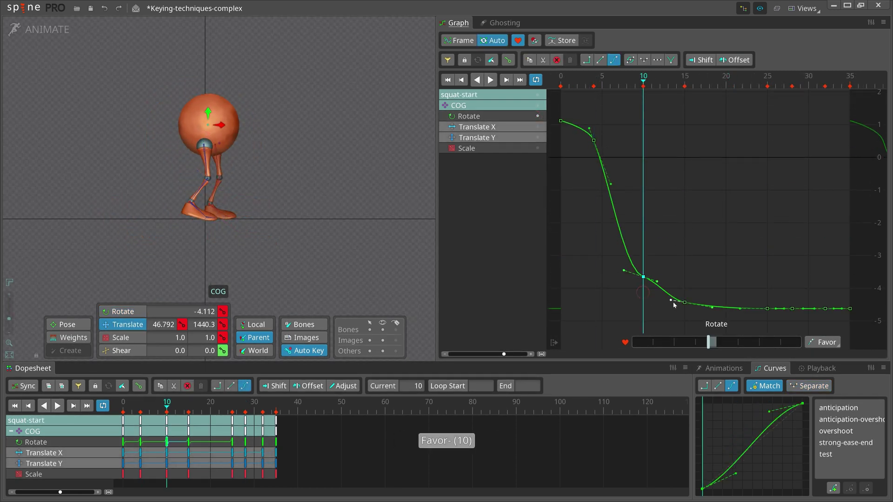
pyautogui.press('a')
pyautogui.click(641, 275)
pyautogui.press('-')
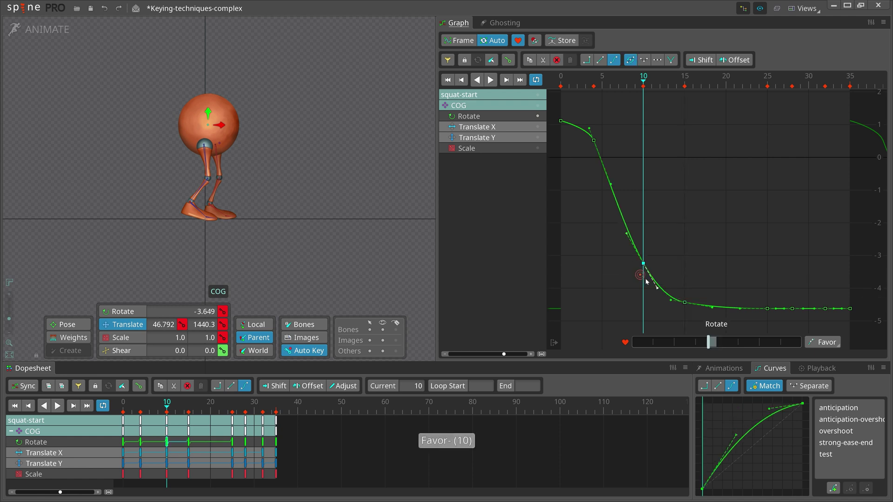
# Step: Favor the COG's Rotate key at frame 15 towards the previous pose and step through the keys to check the motion
pyautogui.click(687, 303)
pyautogui.press('-')
pyautogui.press('q')
pyautogui.press('w')
pyautogui.press('q')
pyautogui.press('w')
pyautogui.press('w')
pyautogui.press('w')
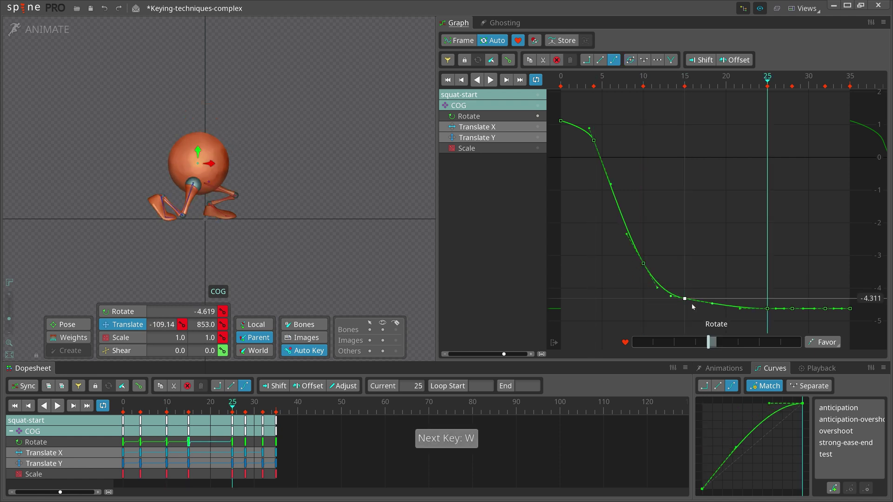
pyautogui.press('q')
pyautogui.press('q')
pyautogui.press('q')
pyautogui.press('q')
pyautogui.press('w')
pyautogui.press('w')
# Step: Favor the front-target's Translate Y key at frame 10 towards the next pose and raise its outgoing Bezier handle
pyautogui.click(191, 201)
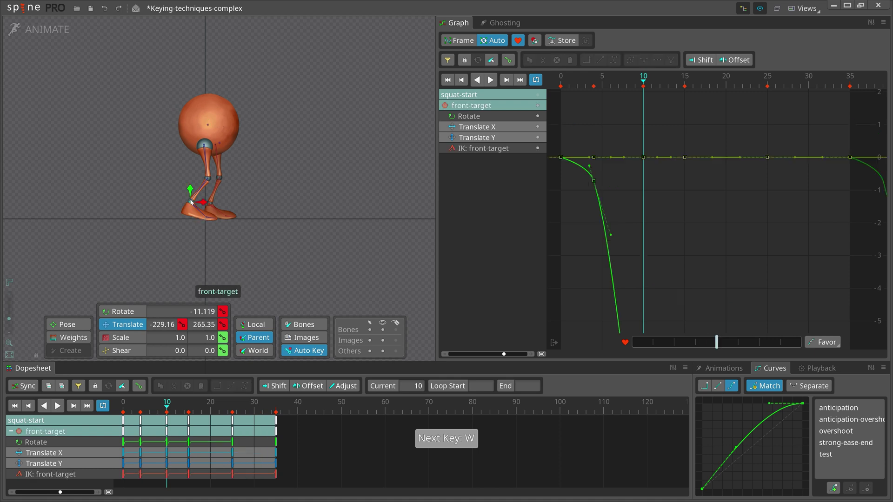
pyautogui.press('s')
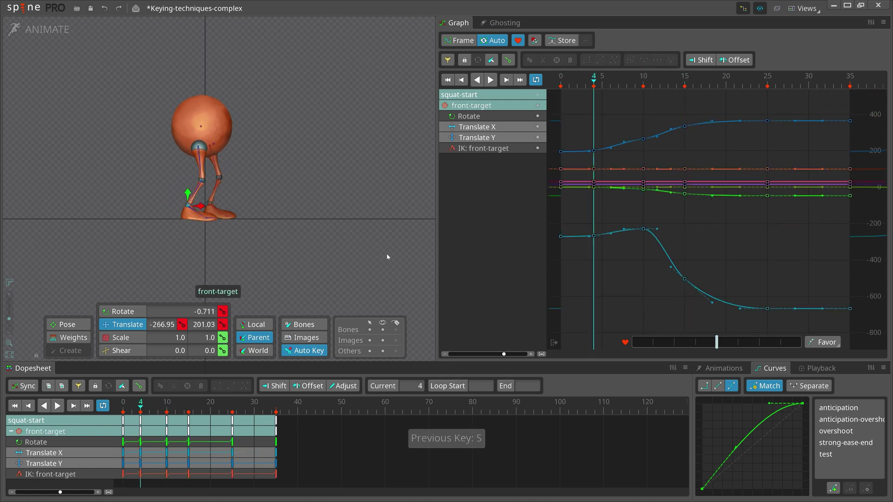
pyautogui.press('w')
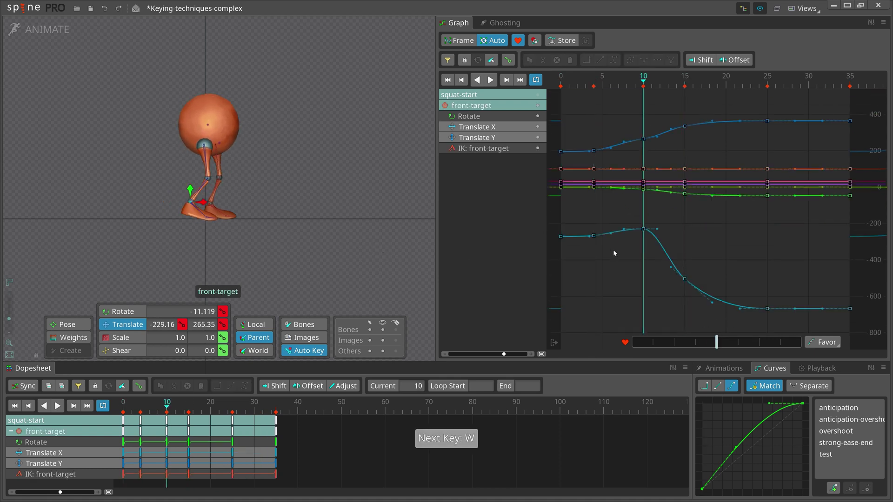
pyautogui.click(643, 139)
pyautogui.press('+')
pyautogui.click(656, 136)
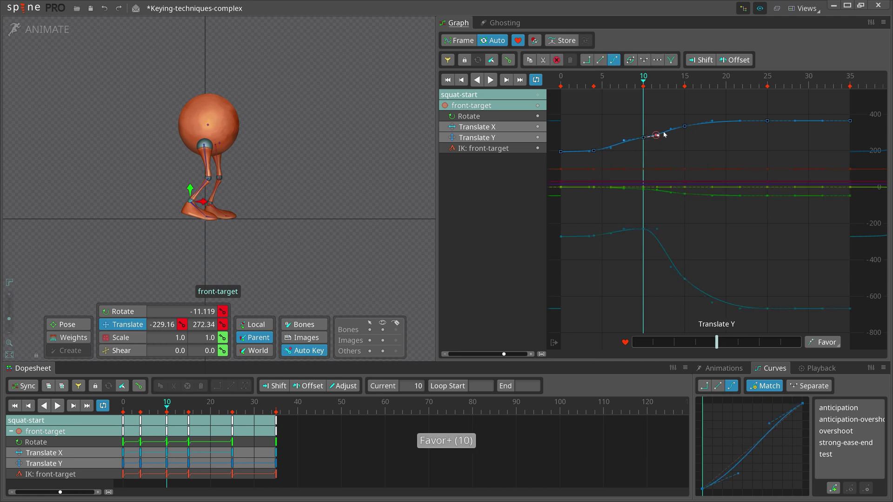
pyautogui.press('s')
pyautogui.press('w')
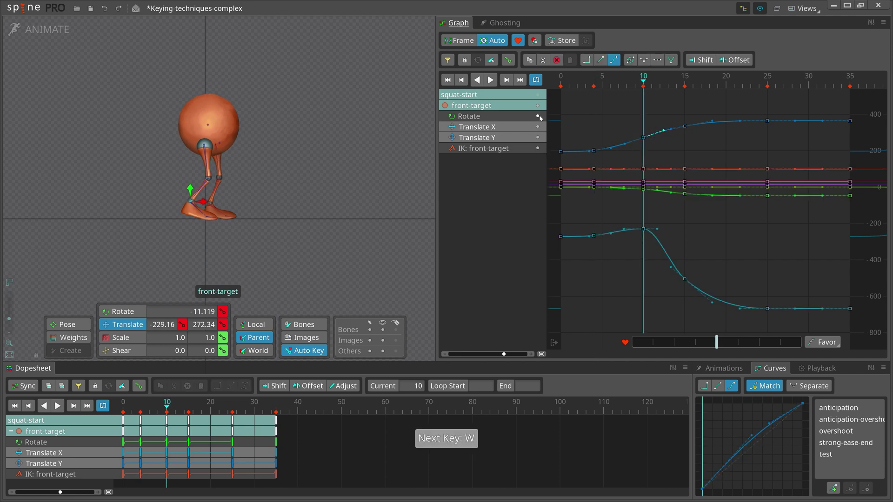
# Step: Isolate the front-target's Rotate curve and try favoring its frame 10 key towards the previous pose, comparing against frame 4
pyautogui.click(538, 117)
pyautogui.click(642, 165)
pyautogui.press('-')
pyautogui.press('-')
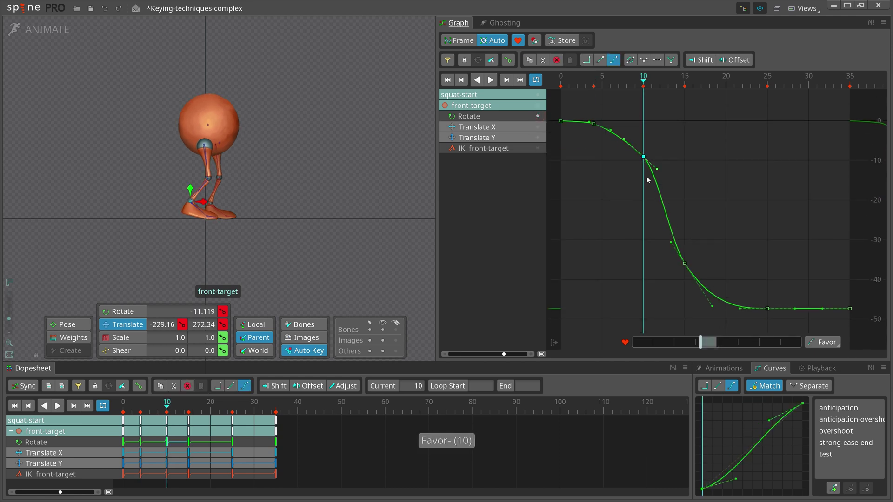
pyautogui.press('s')
pyautogui.press('w')
pyautogui.press('s')
pyautogui.press('w')
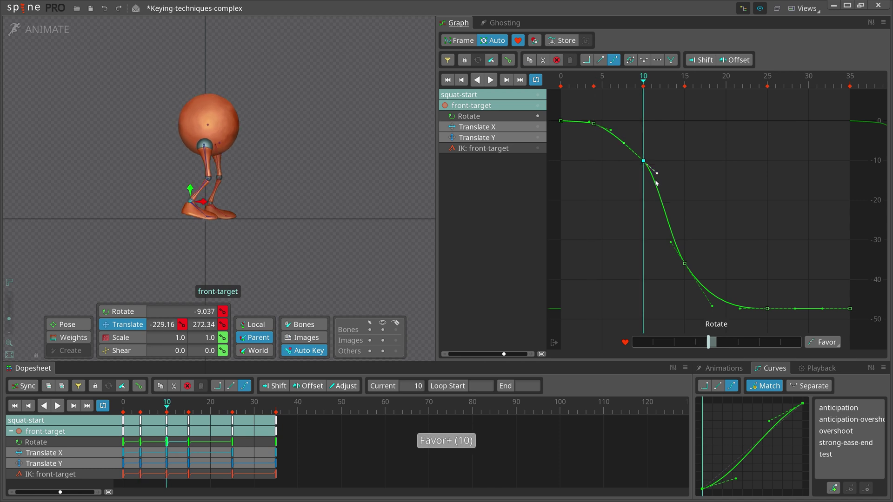
# Step: Favor the front-target's Rotate key at frame 10 towards the next pose, ease it back to -11.119, and compare with frame 4
pyautogui.press('s')
pyautogui.press('w')
pyautogui.press('s')
pyautogui.press('w')
pyautogui.press('+')
pyautogui.press('+')
pyautogui.press('s')
pyautogui.press('w')
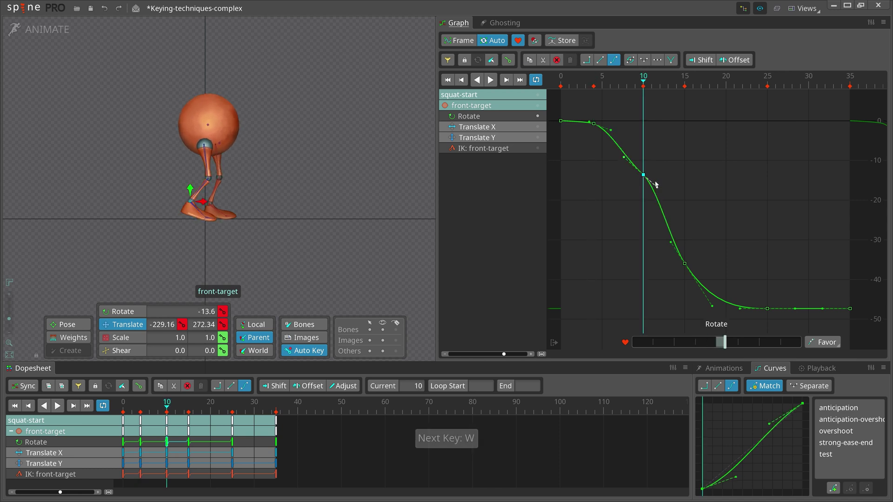
pyautogui.press('-')
pyautogui.press('s')
pyautogui.press('w')
# Step: Lower the outgoing Bezier handle of the front-target's frame 10 Rotate key and play back the animation
pyautogui.click(656, 185)
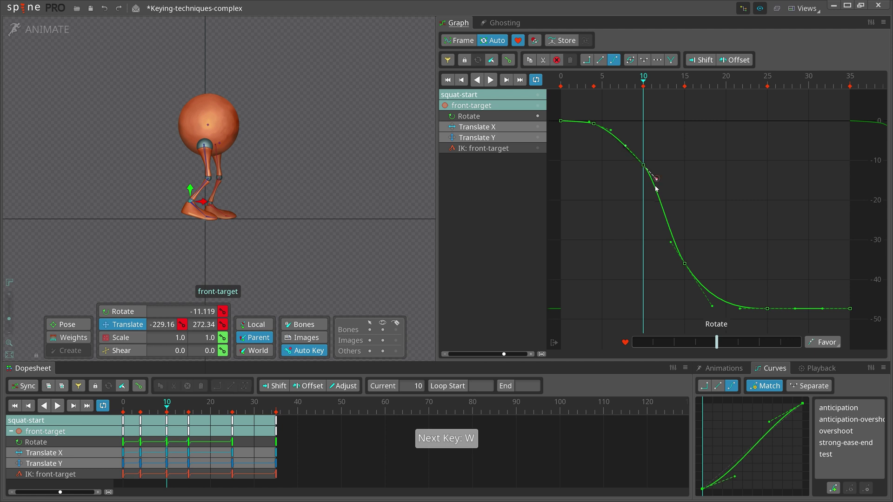
pyautogui.press('l')
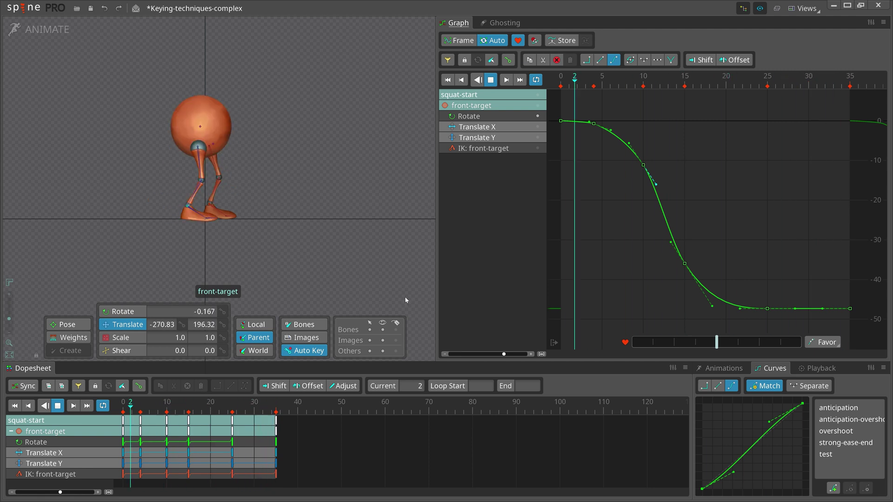
pyautogui.press('l')
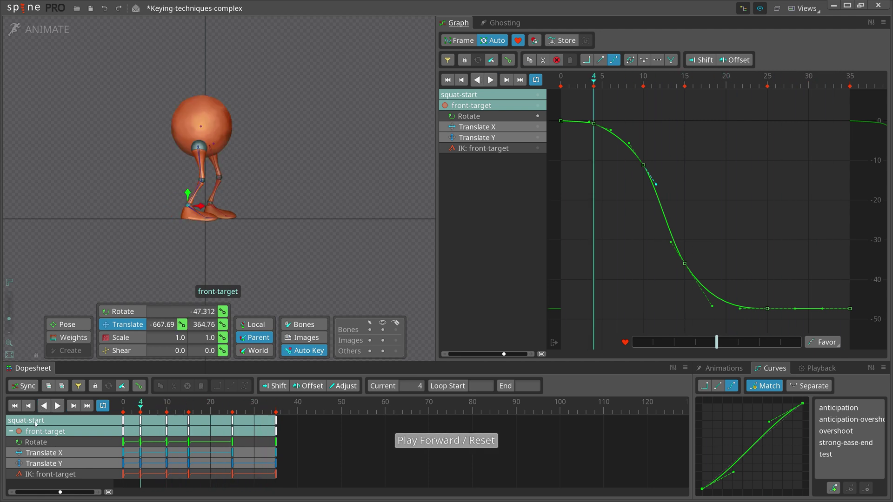